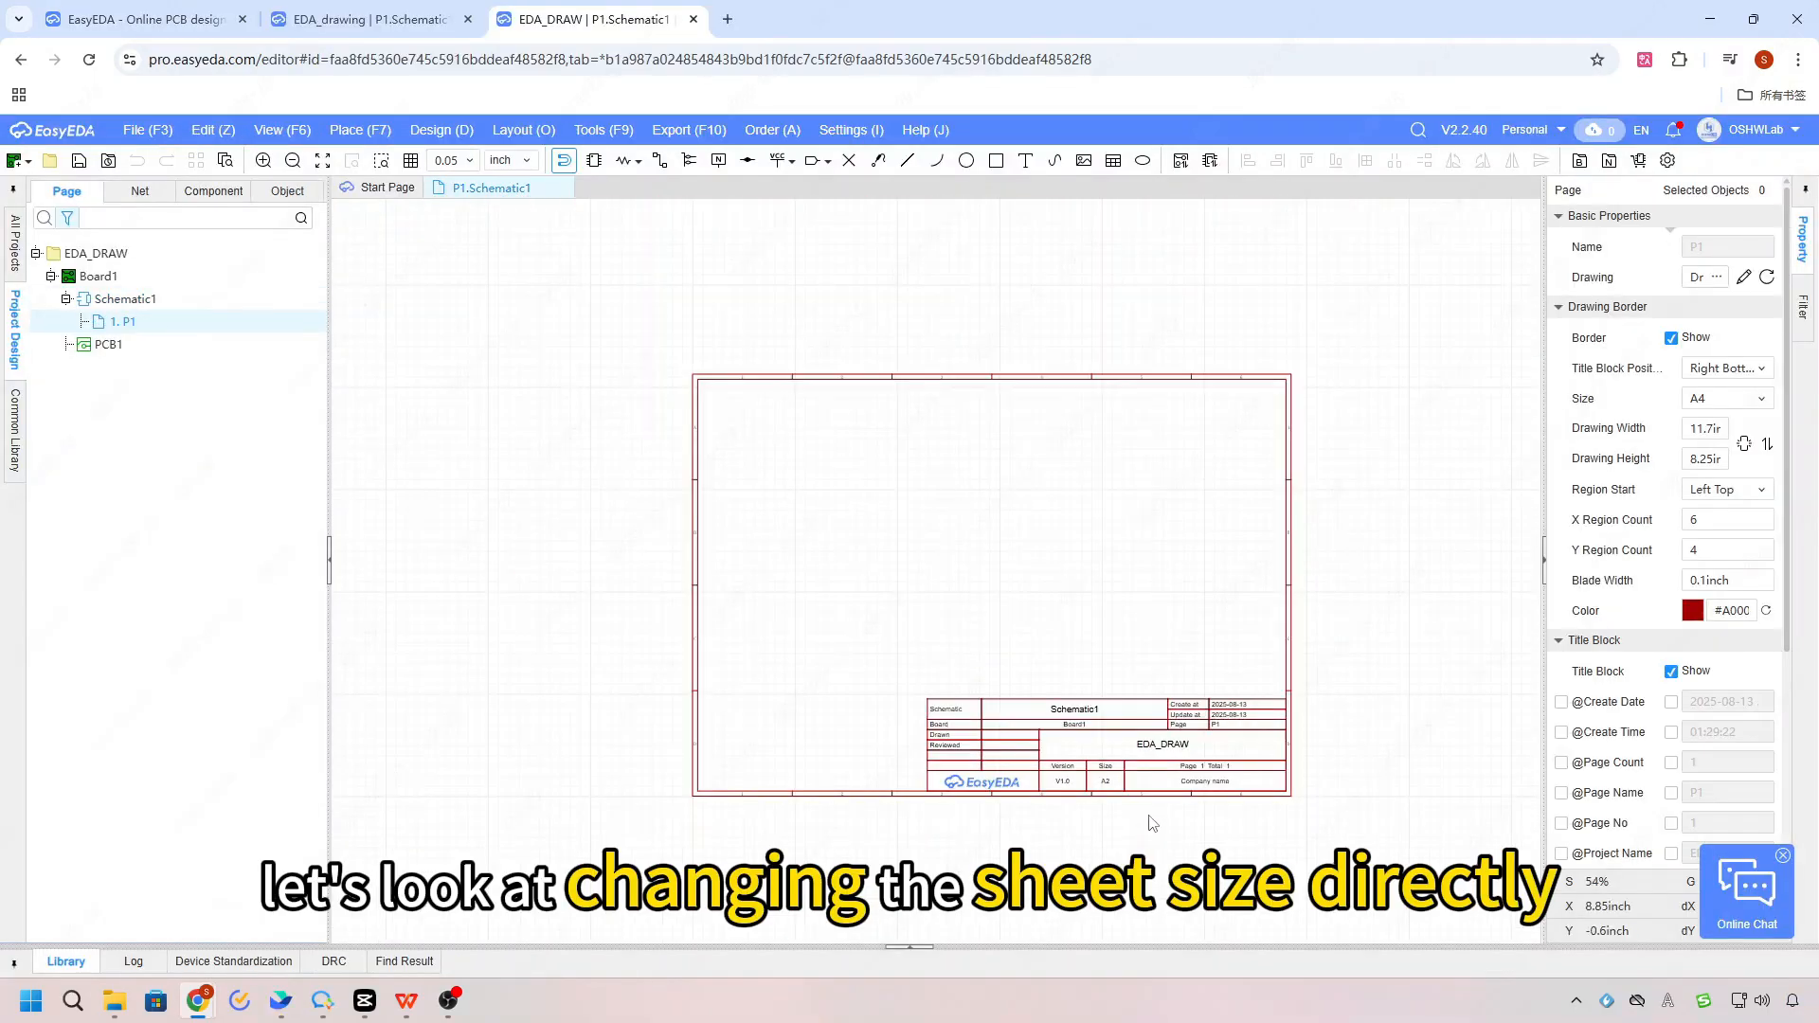
Step: Set the drawing border size of schematic page P1 to A1
{"action": "scroll", "coordinate": [1151, 823], "scroll_direction": "up", "scroll_amount": 2}
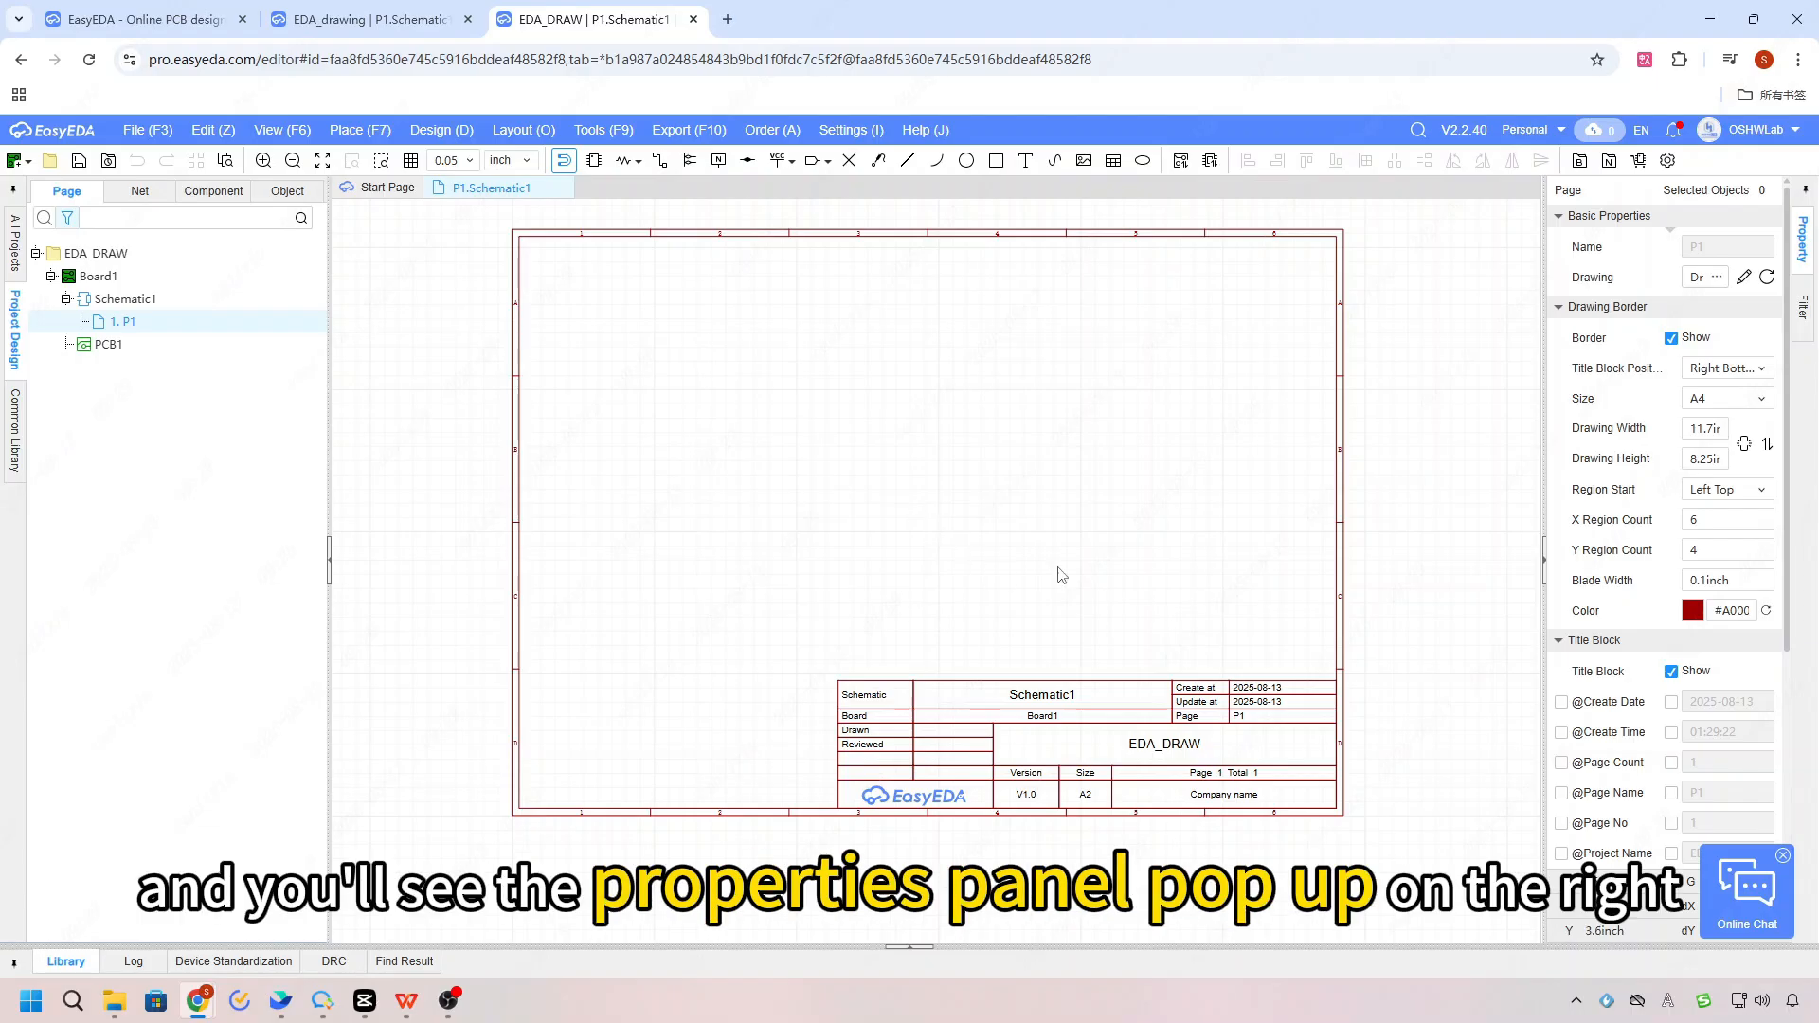
{"action": "left_click", "coordinate": [1754, 399]}
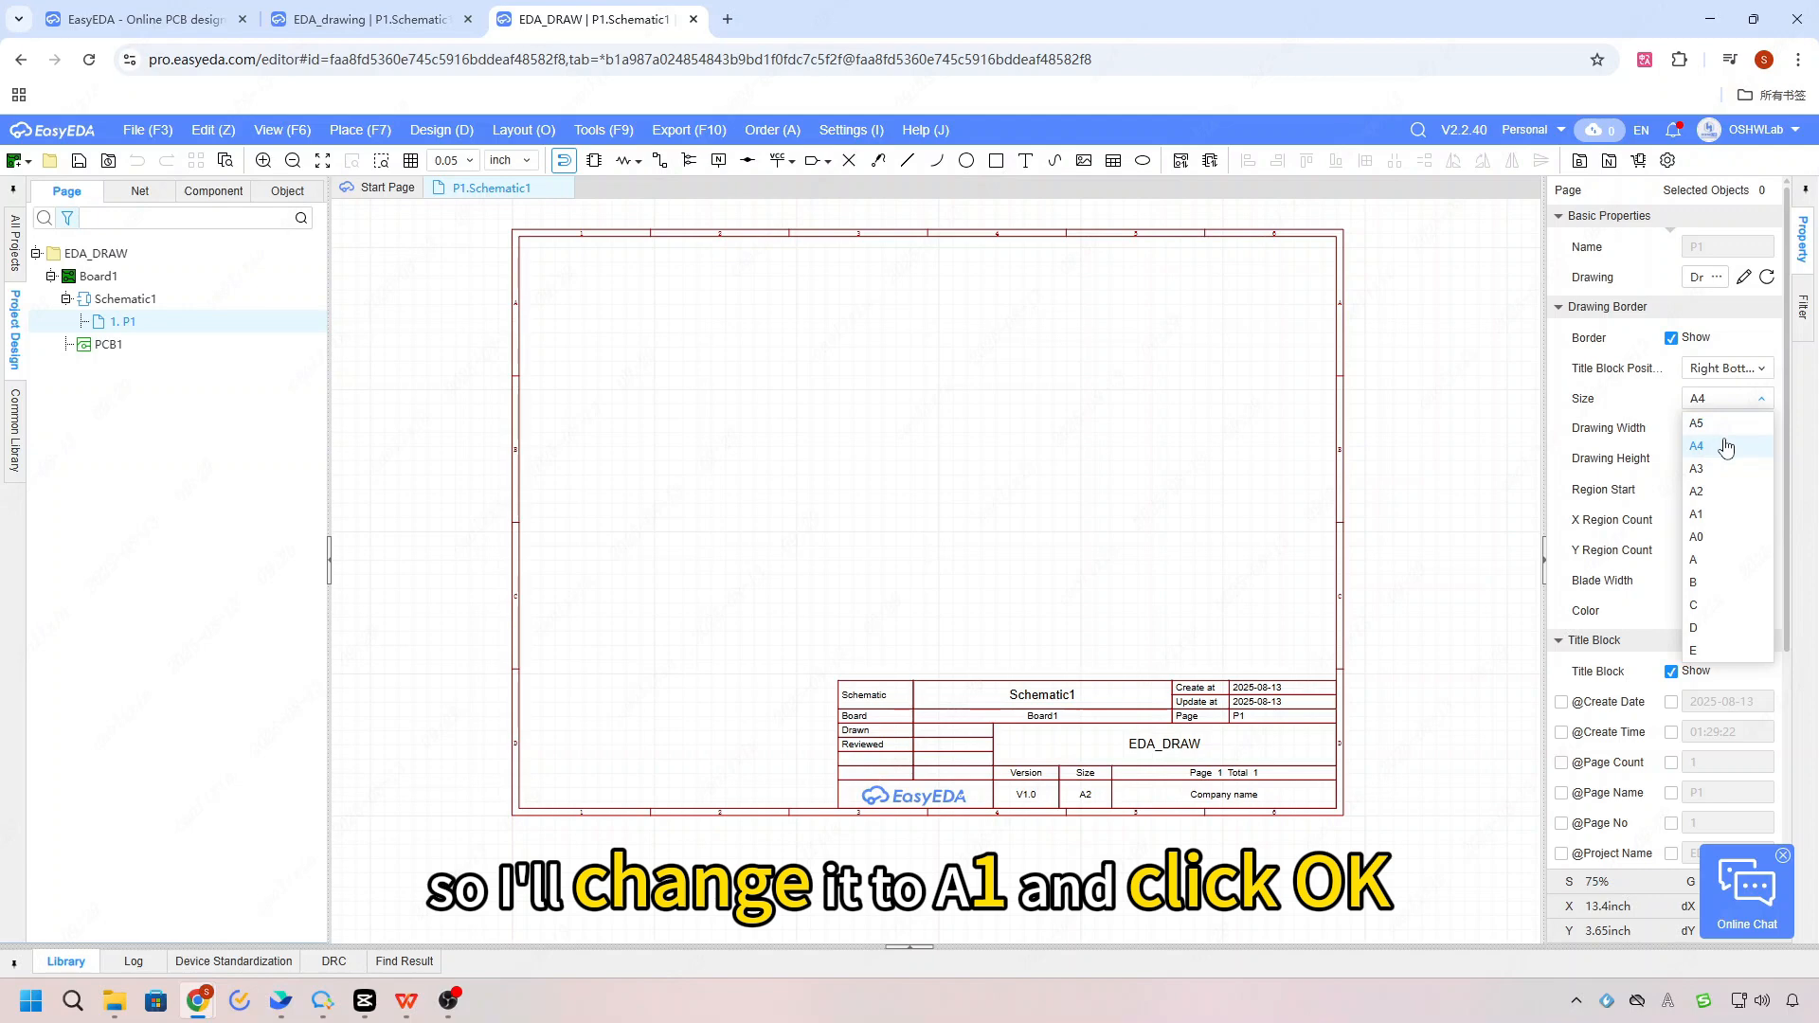
{"action": "left_click", "coordinate": [1722, 515]}
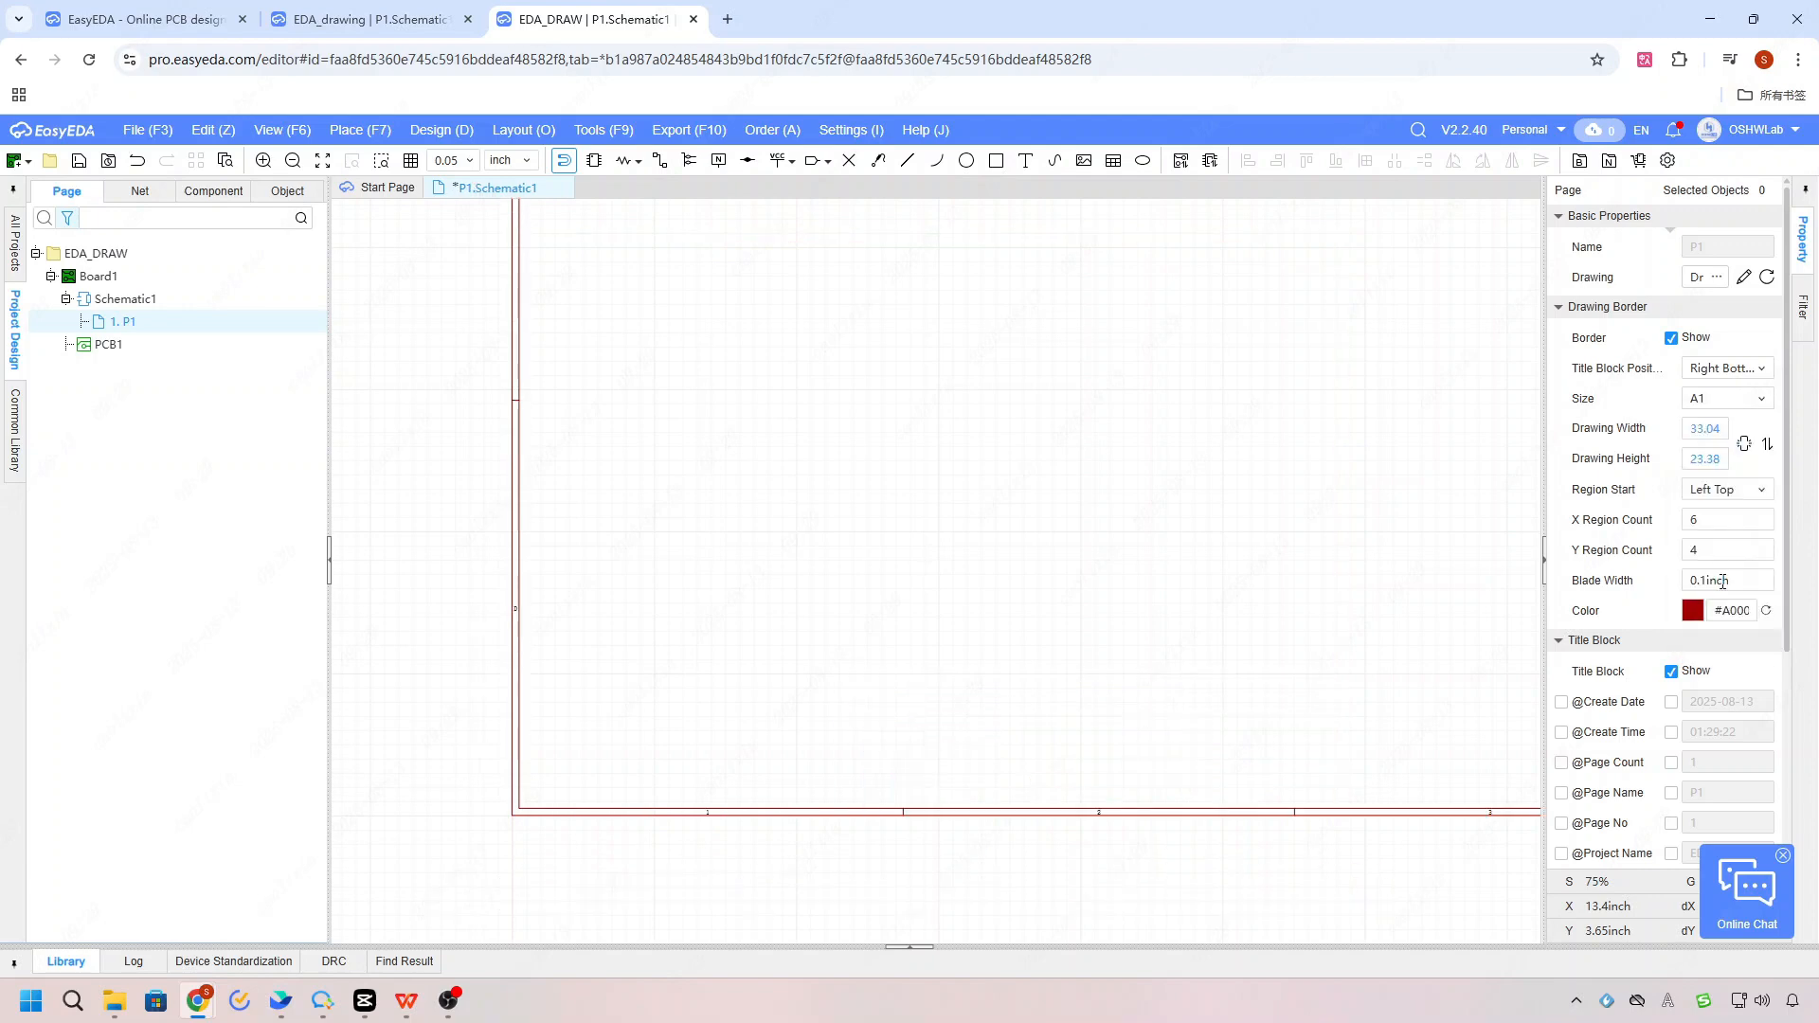
{"action": "scroll", "coordinate": [885, 556], "scroll_direction": "down", "scroll_amount": 4}
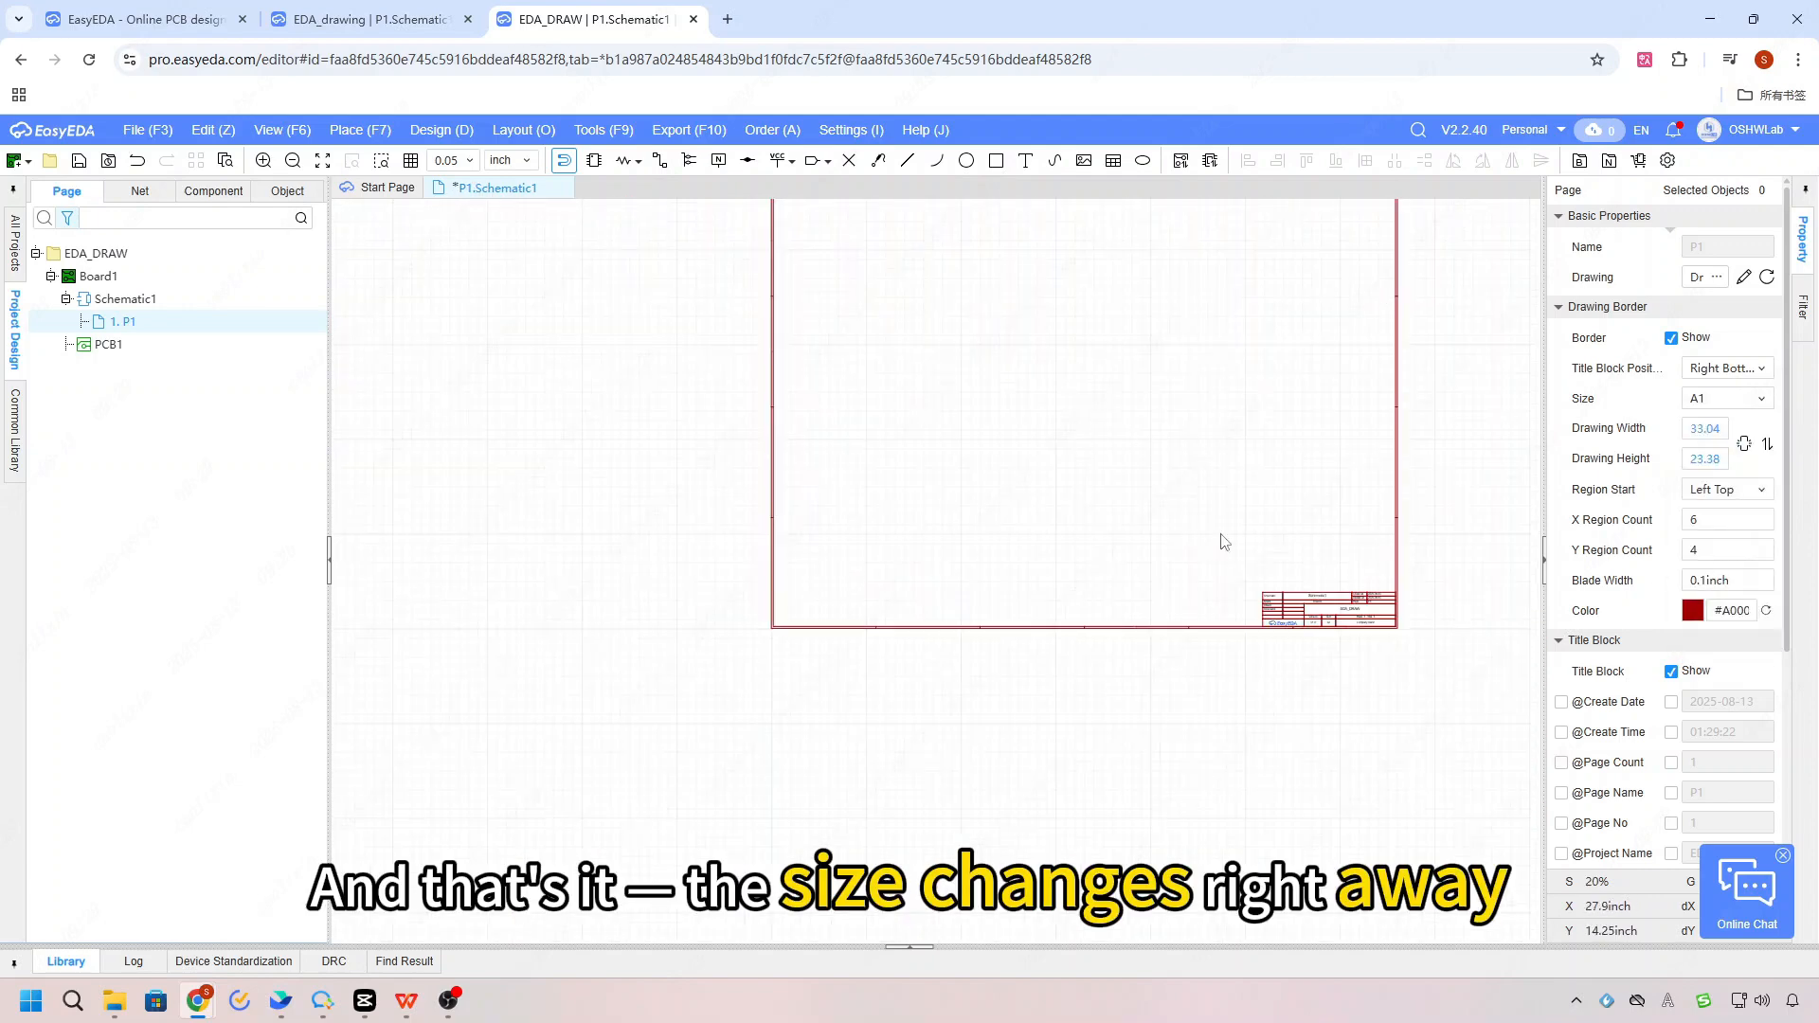
{"action": "scroll", "coordinate": [1290, 372], "scroll_direction": "down", "scroll_amount": 2}
{"action": "scroll", "coordinate": [1290, 372], "scroll_direction": "up", "scroll_amount": 1}
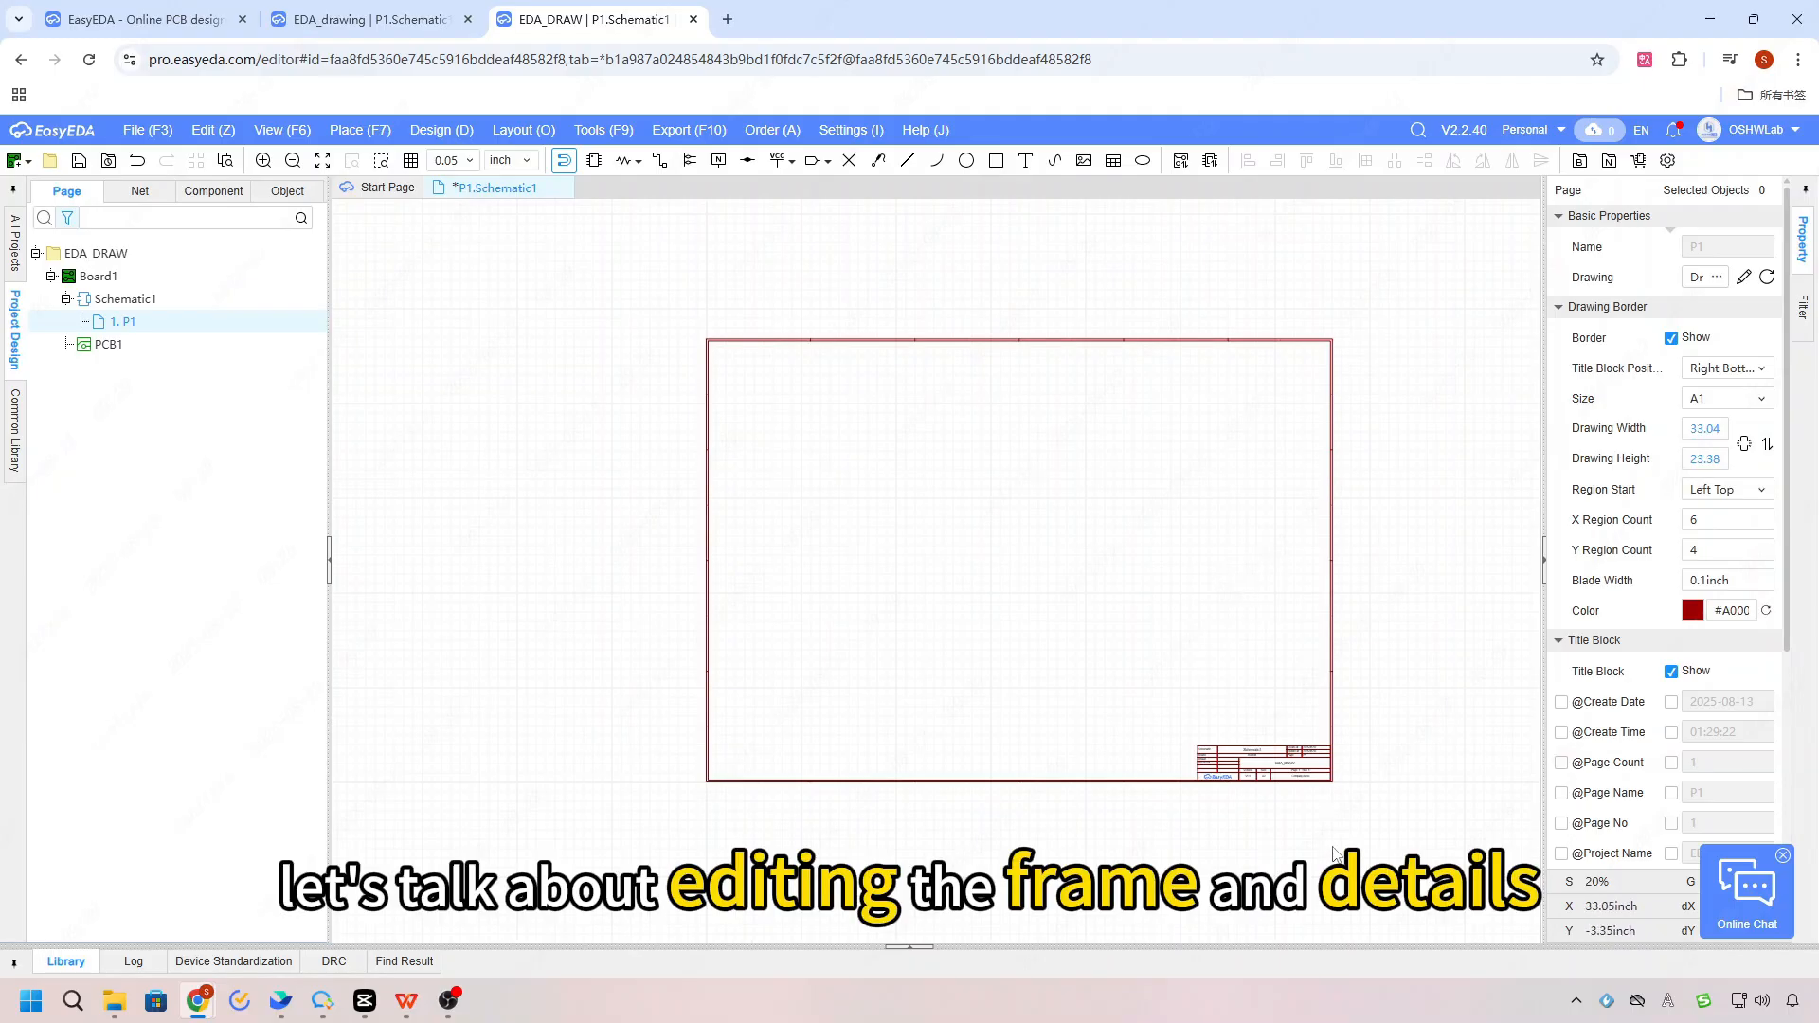
Step: Open the page's drawing symbol for editing and accept that the project library gets modified
{"action": "scroll", "coordinate": [1232, 801], "scroll_direction": "up", "scroll_amount": 2}
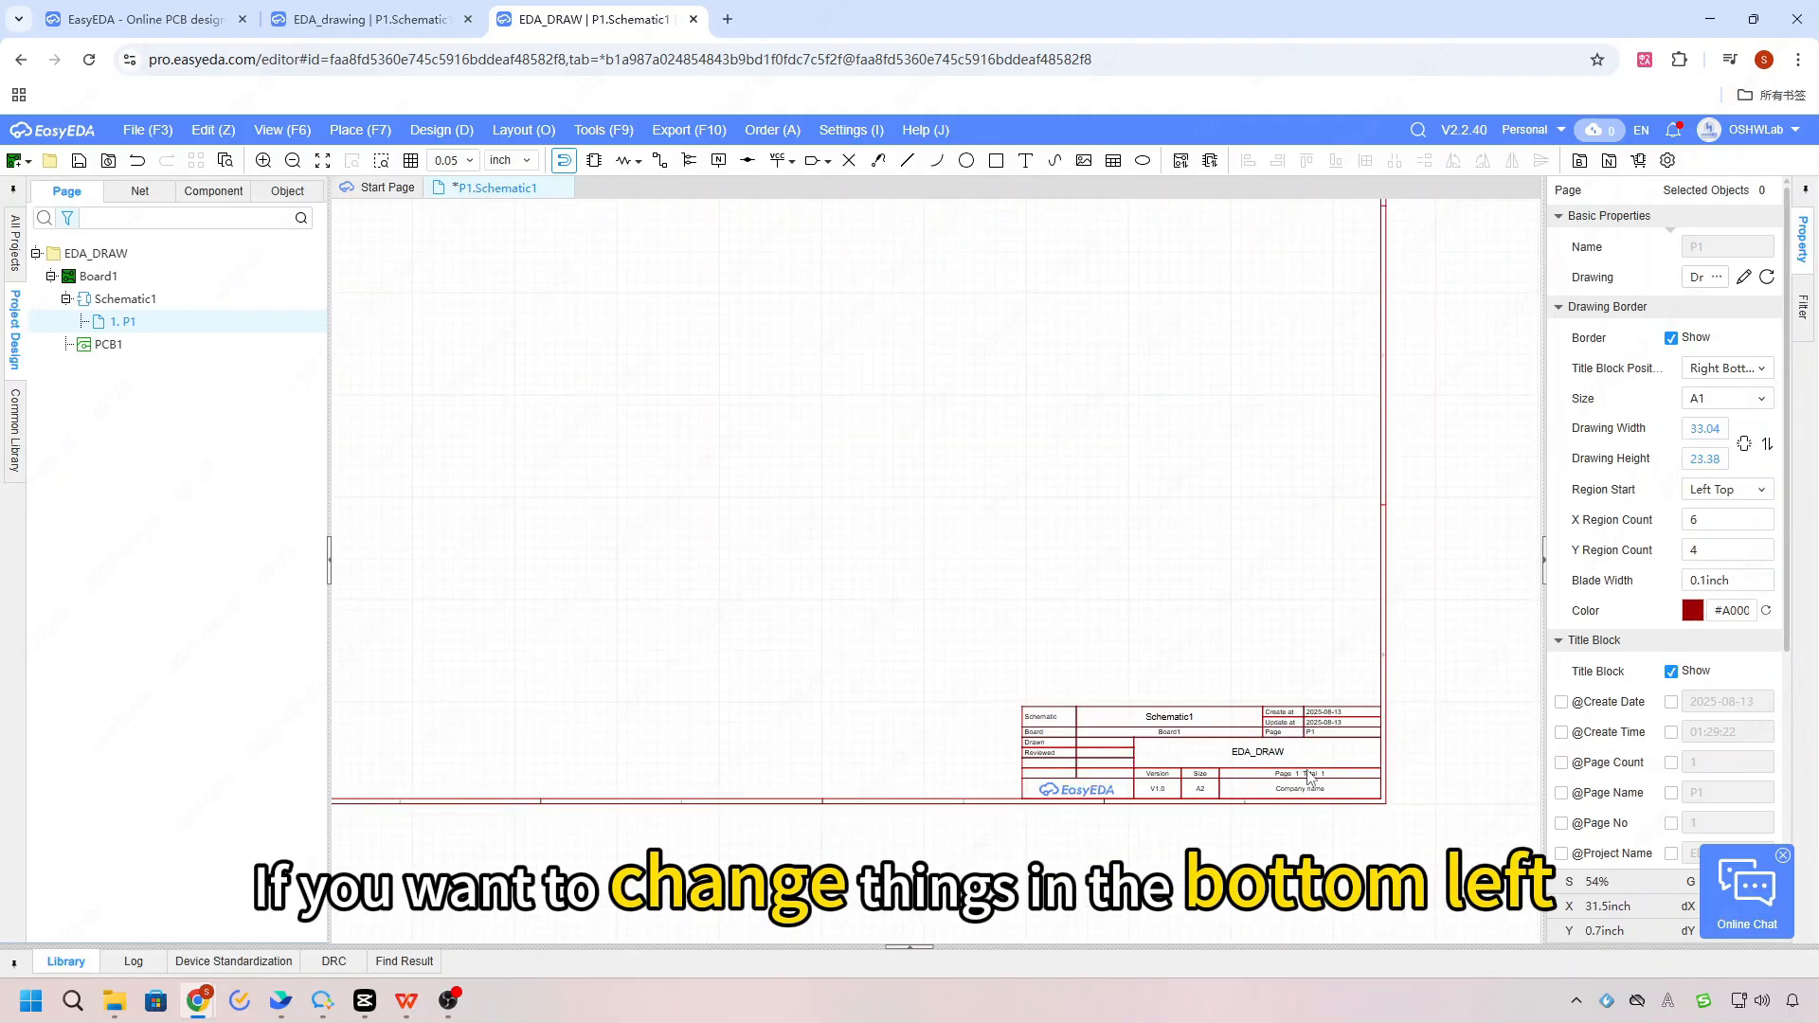
{"action": "scroll", "coordinate": [1311, 776], "scroll_direction": "up", "scroll_amount": 1}
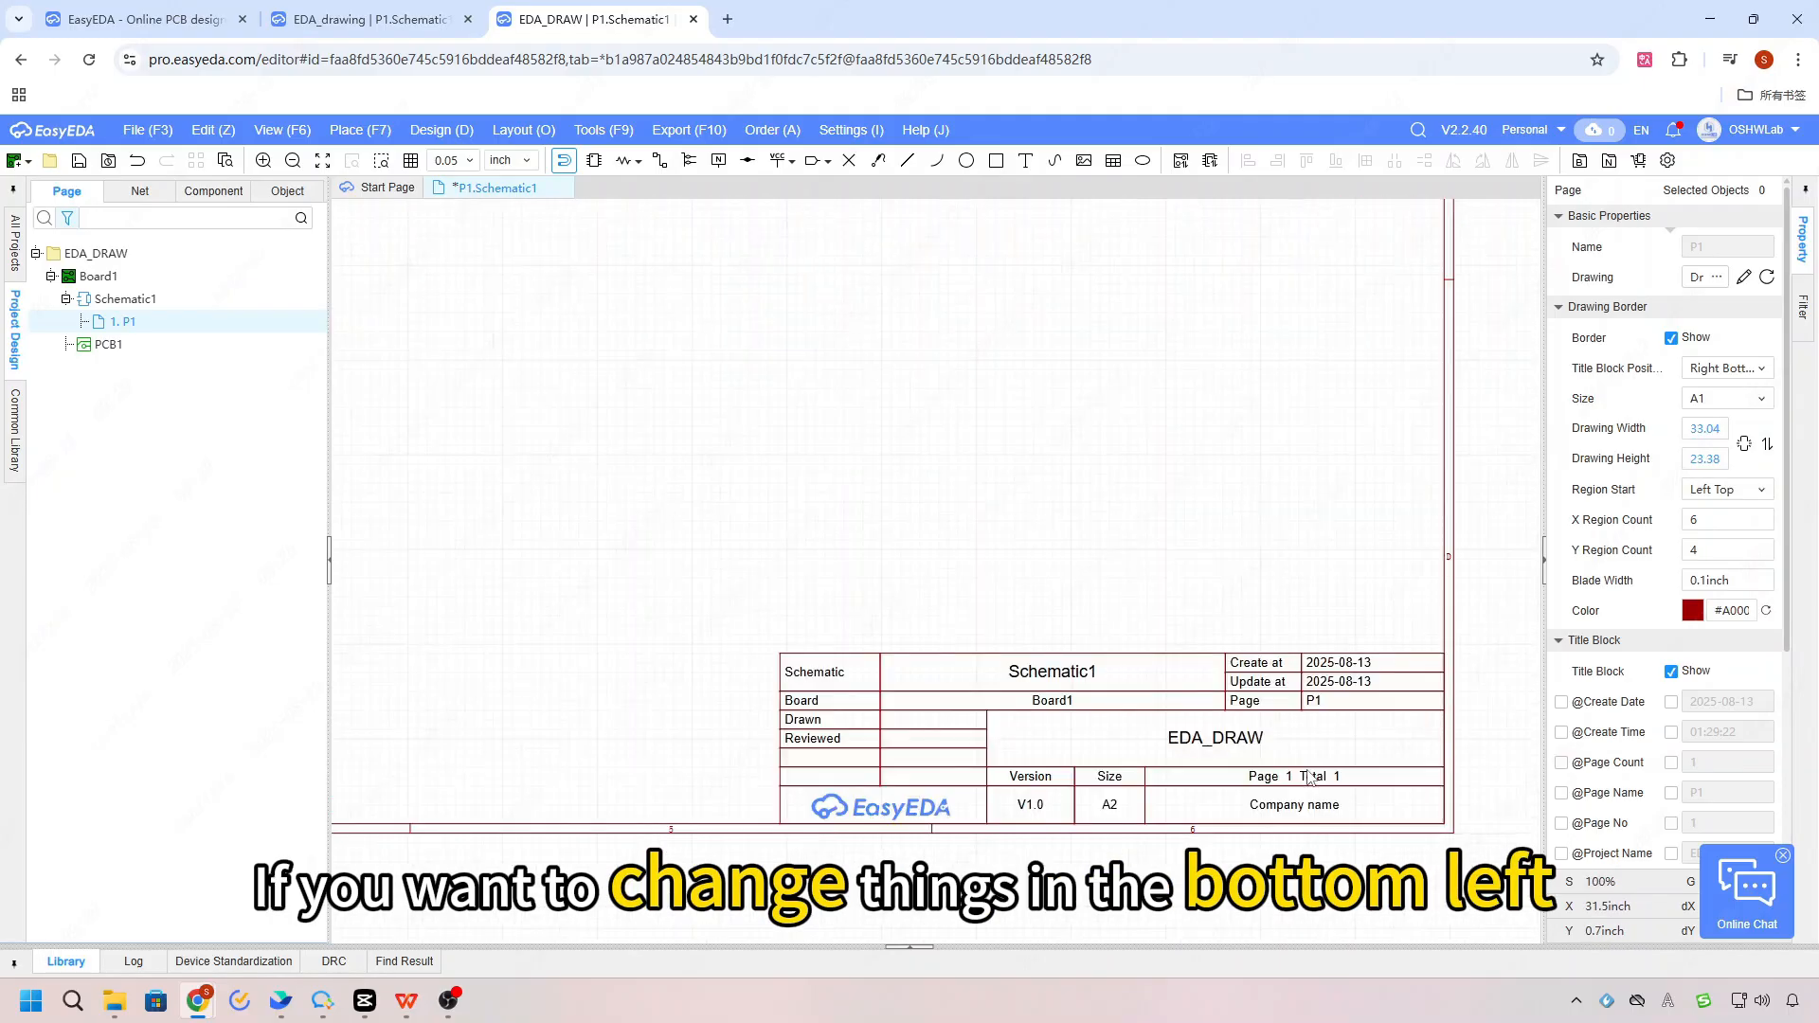
{"action": "left_click", "coordinate": [1743, 276]}
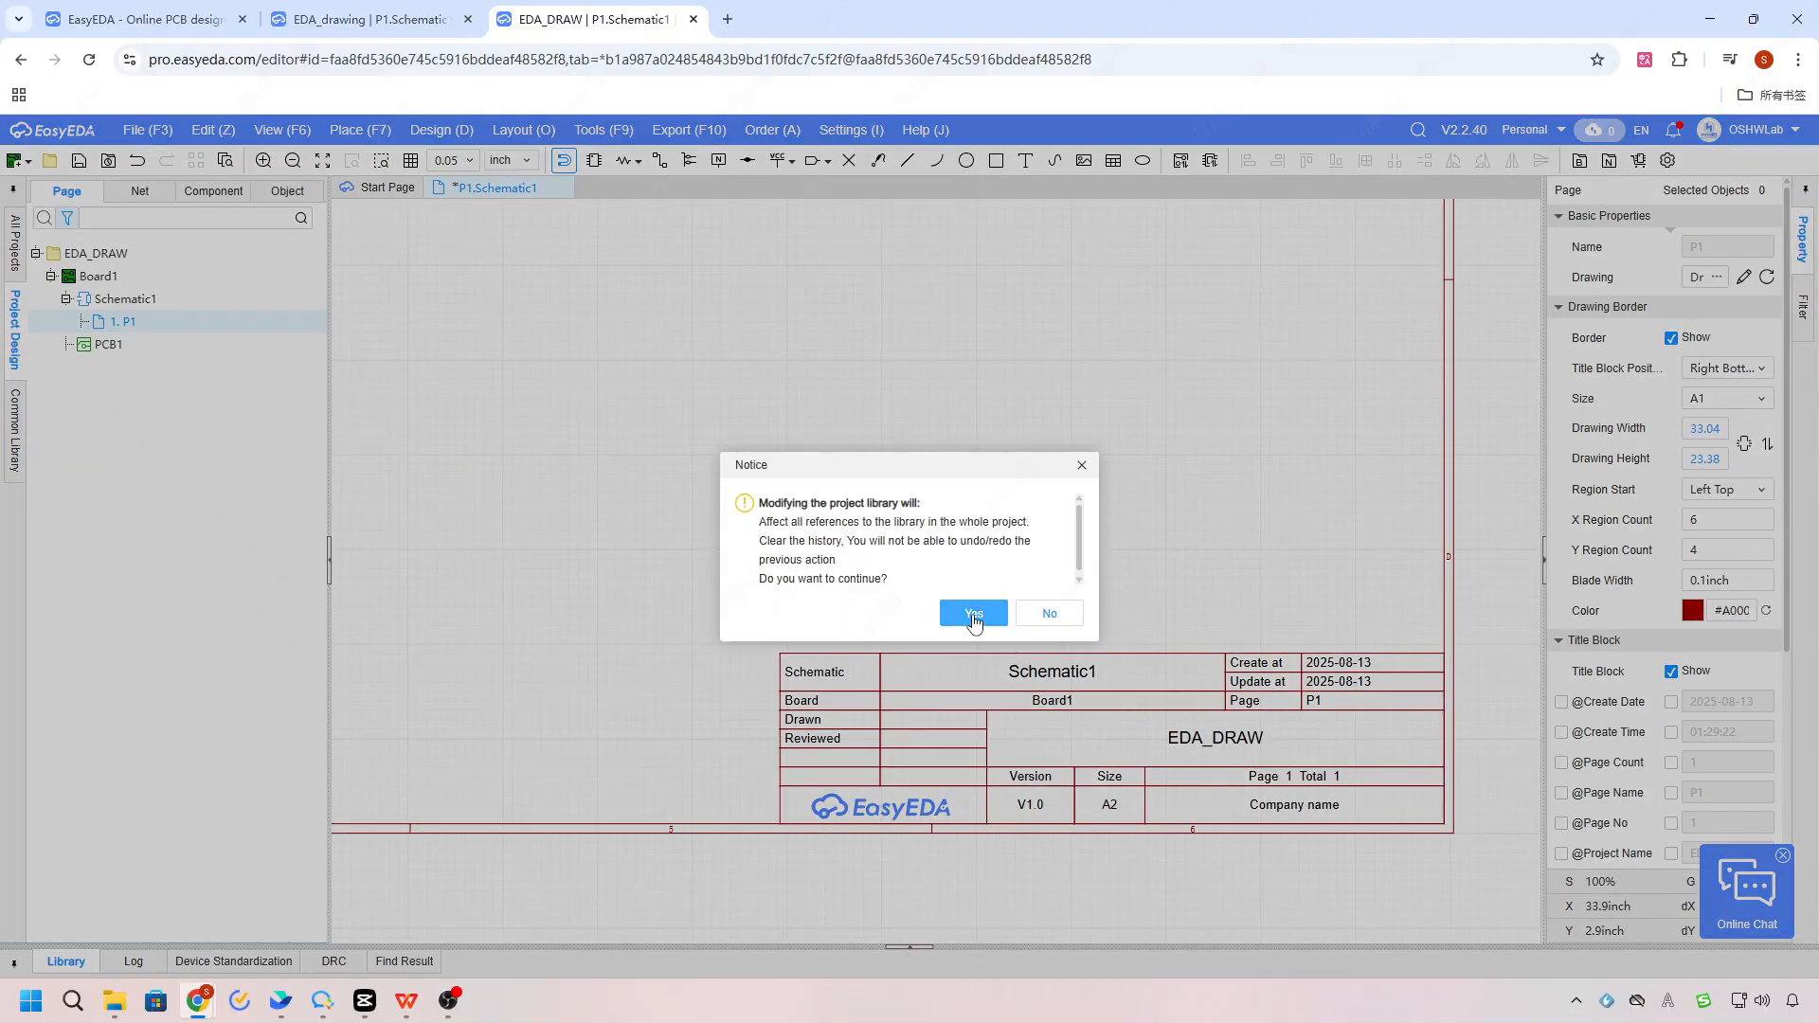
{"action": "left_click", "coordinate": [999, 636]}
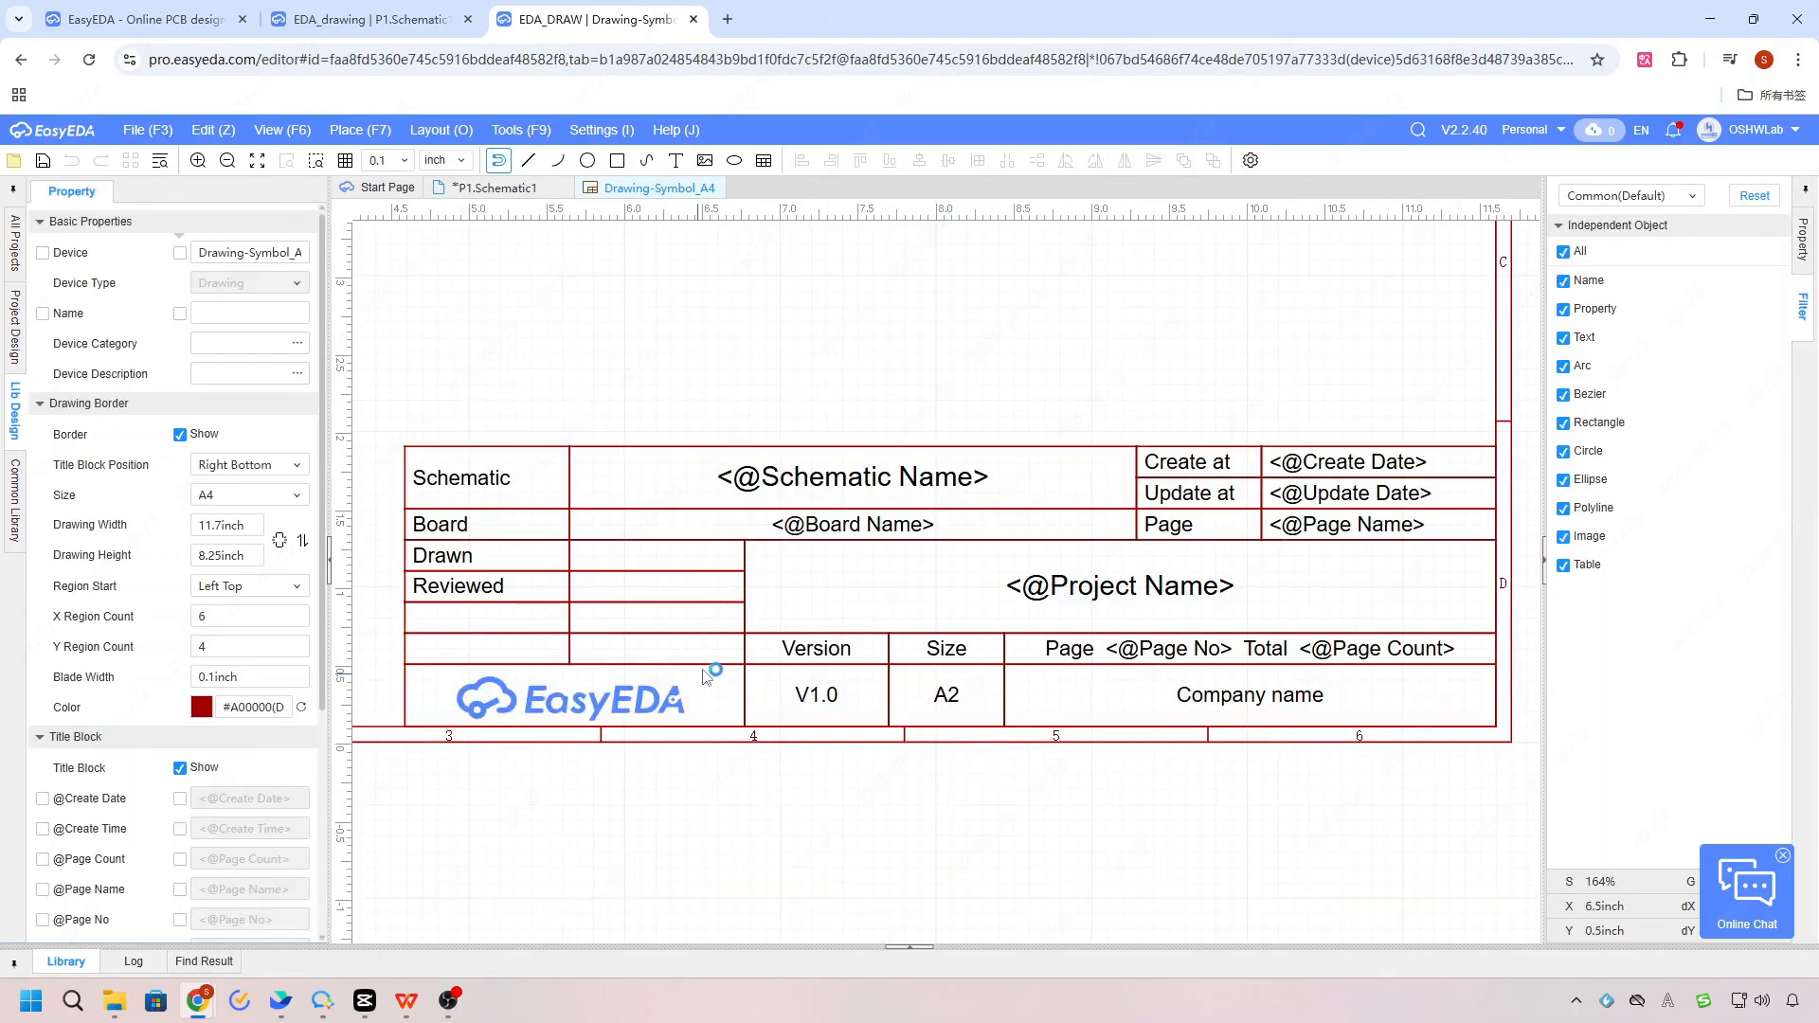
Step: Clear the Company value in the drawing symbol's title block
{"action": "scroll", "coordinate": [213, 731], "scroll_direction": "down", "scroll_amount": 4}
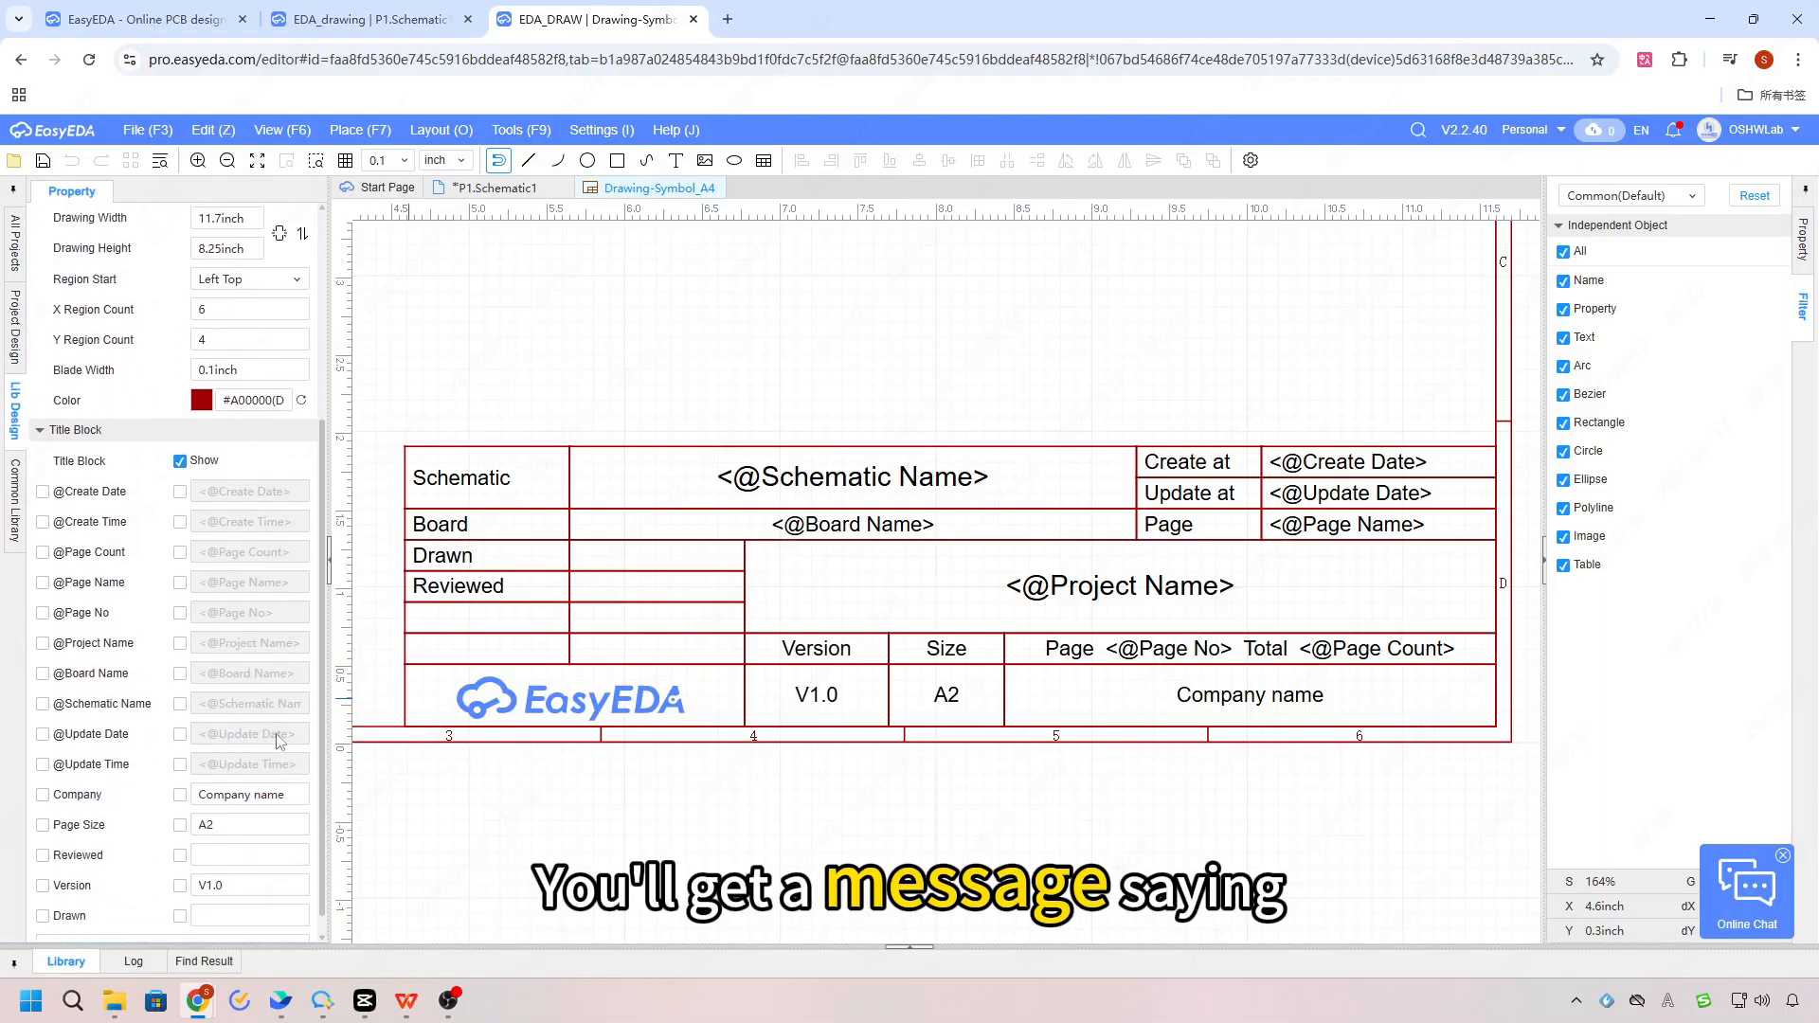
{"action": "left_click", "coordinate": [291, 774]}
{"action": "left_click", "coordinate": [292, 775]}
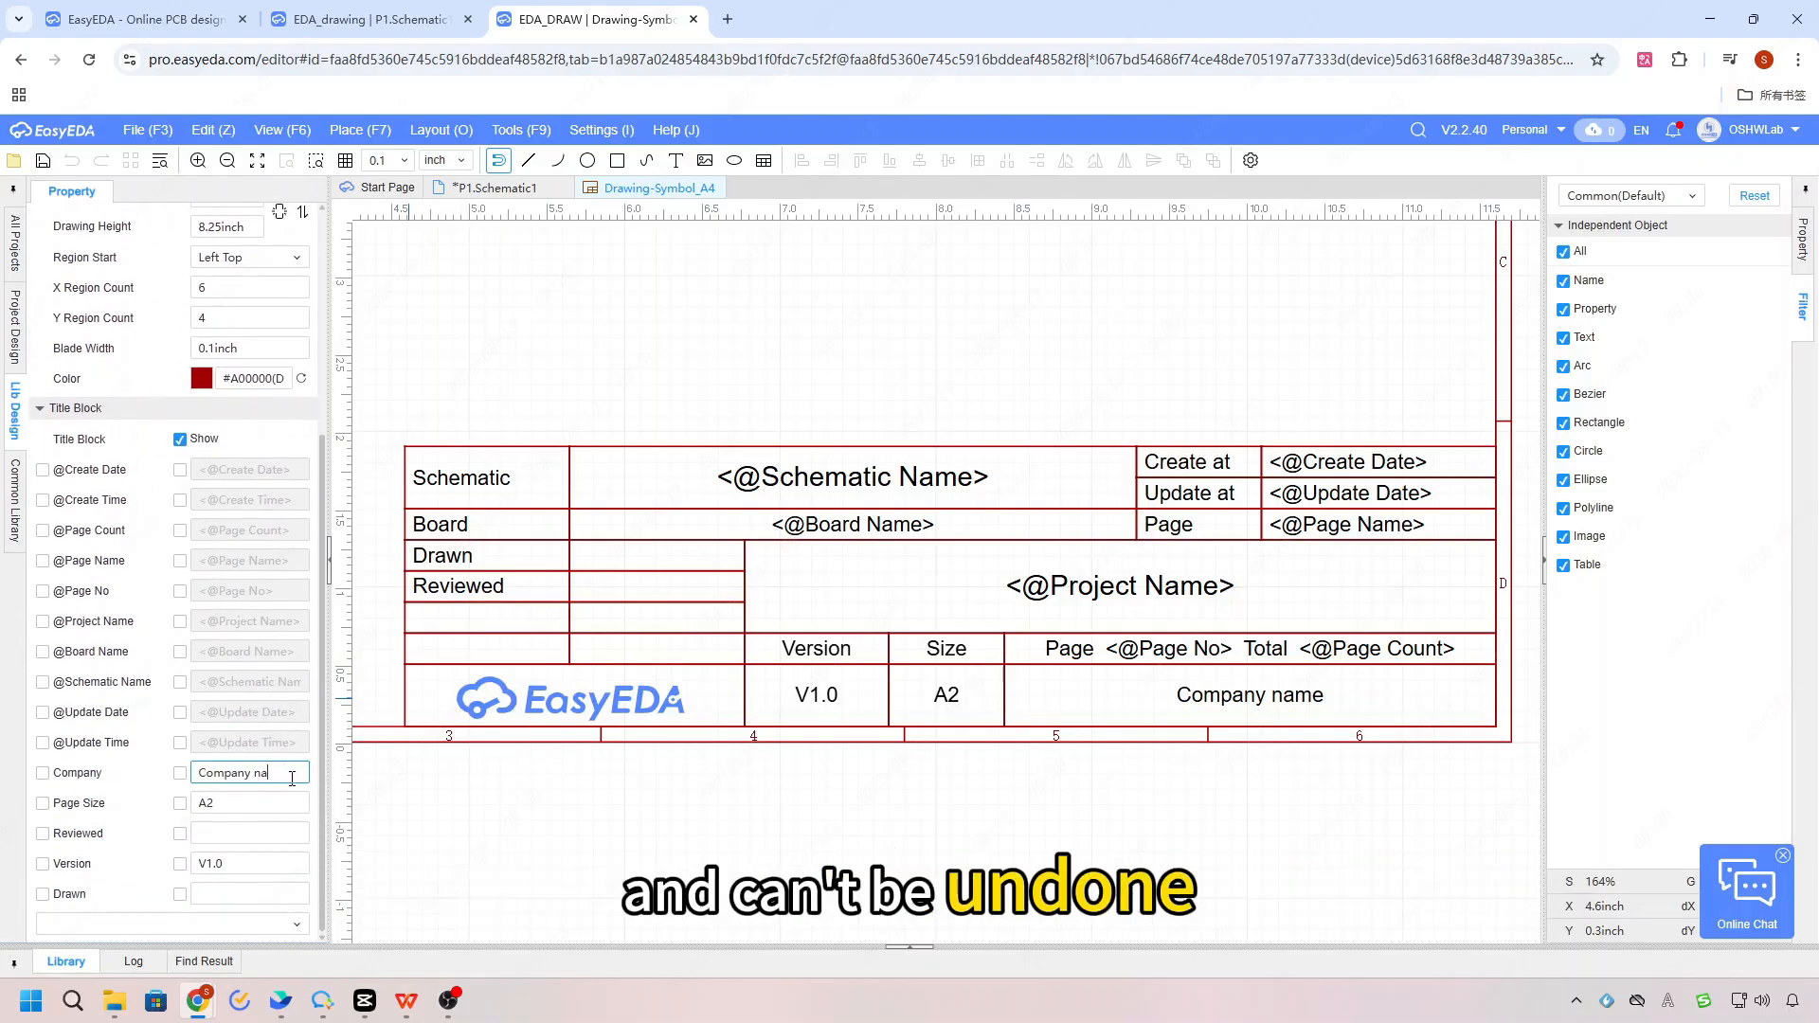
{"action": "key", "text": "BackSpace"}
{"action": "key", "text": "BackSpace"}
{"action": "key", "text": "BackSpace"}
{"action": "key", "text": "BackSpace"}
{"action": "key", "text": "BackSpace"}
{"action": "key", "text": "BackSpace"}
{"action": "key", "text": "BackSpace"}
{"action": "key", "text": "BackSpace"}
{"action": "key", "text": "BackSpace"}
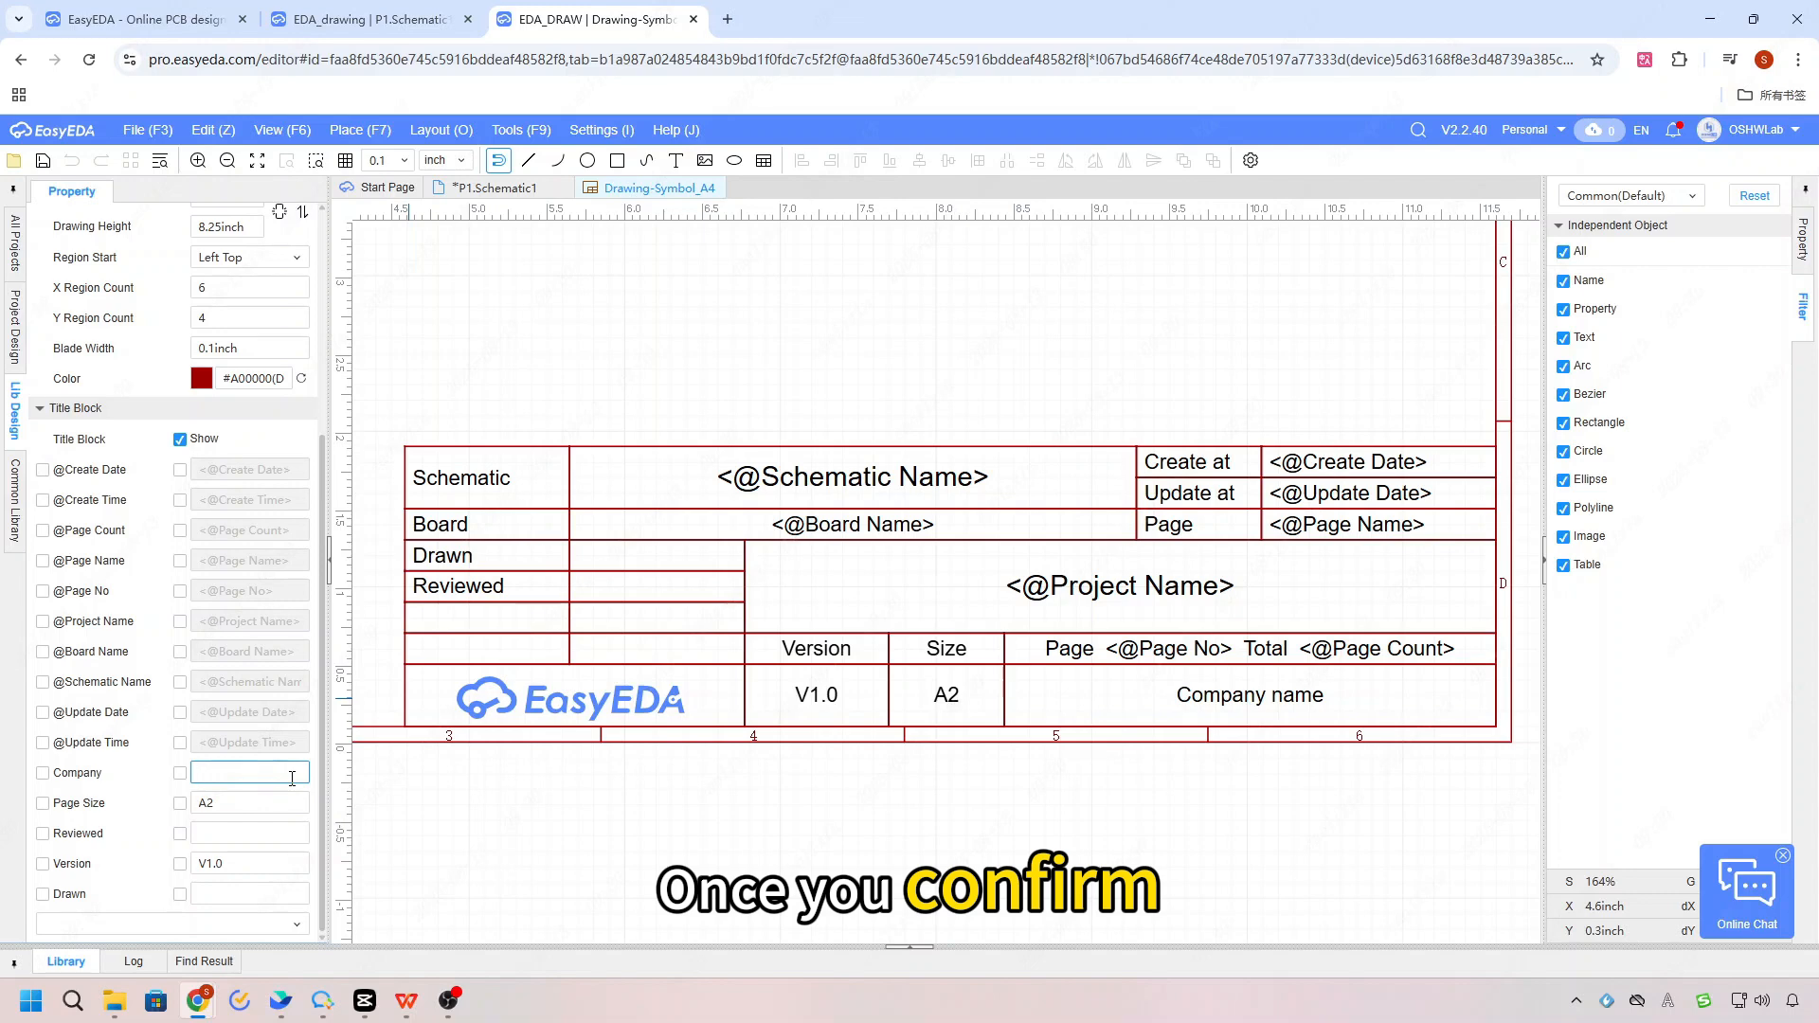
{"action": "key", "text": "Return"}
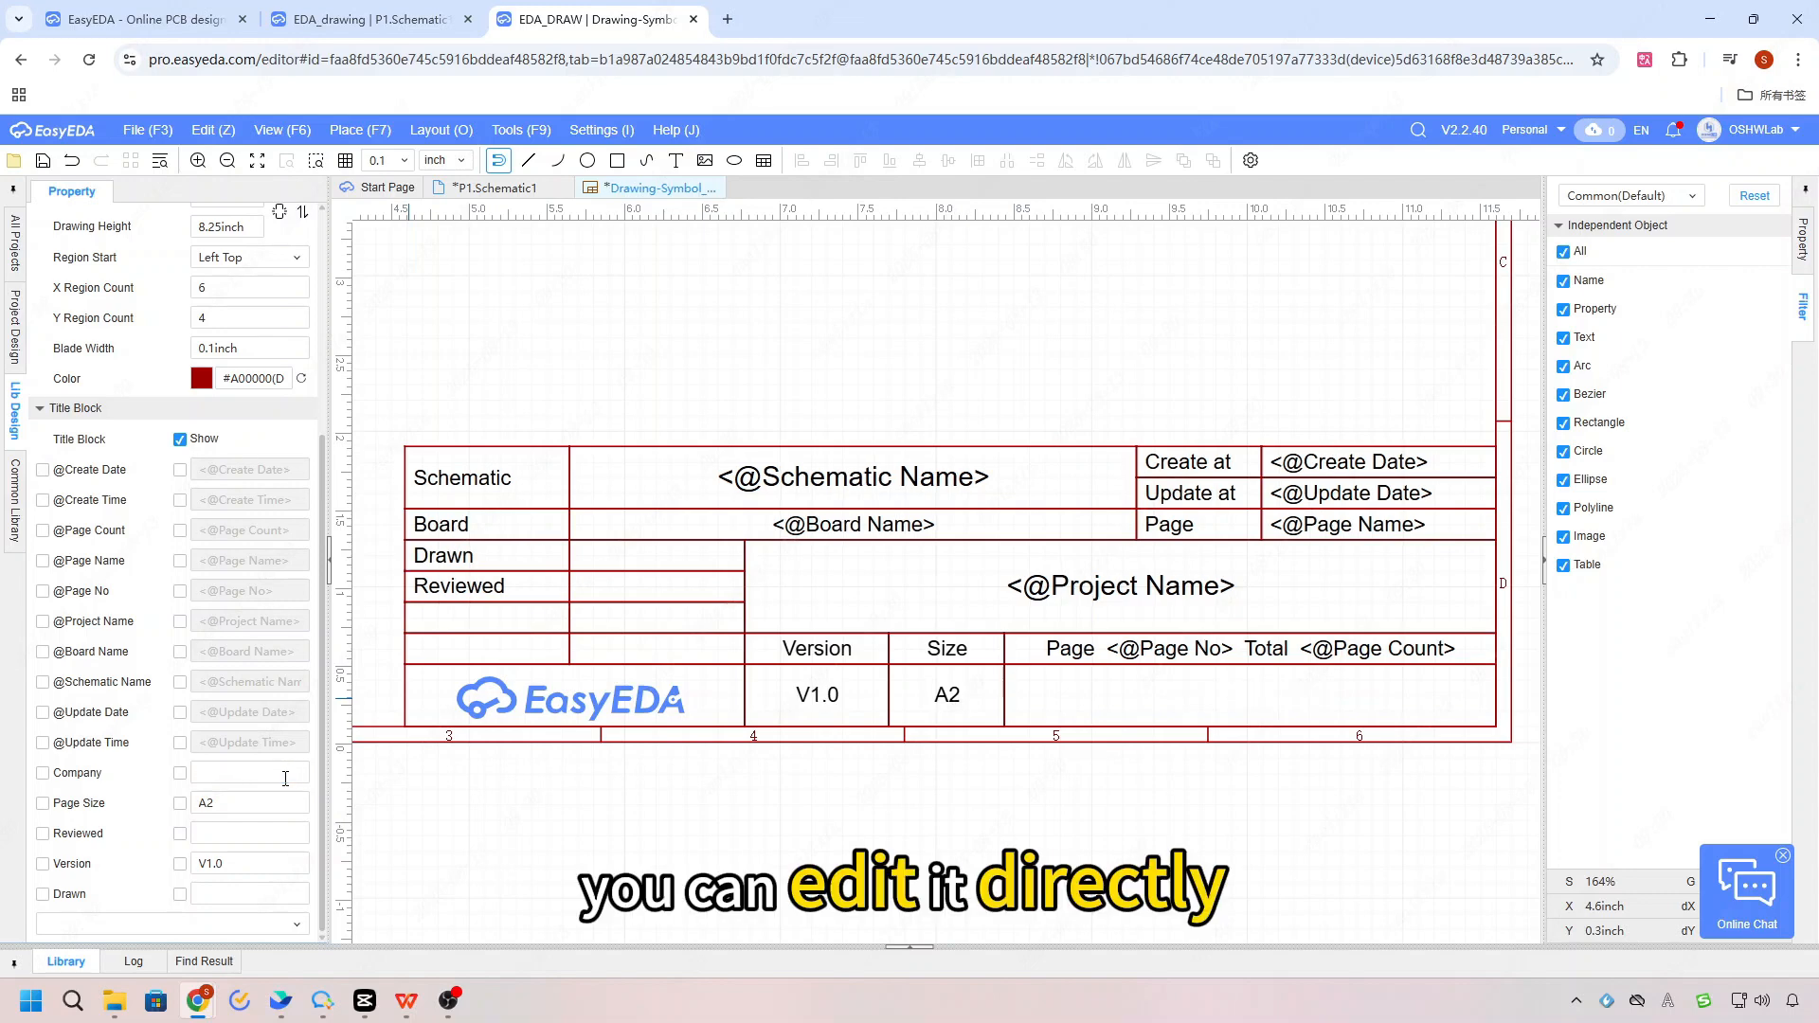
{"action": "left_click", "coordinate": [277, 777]}
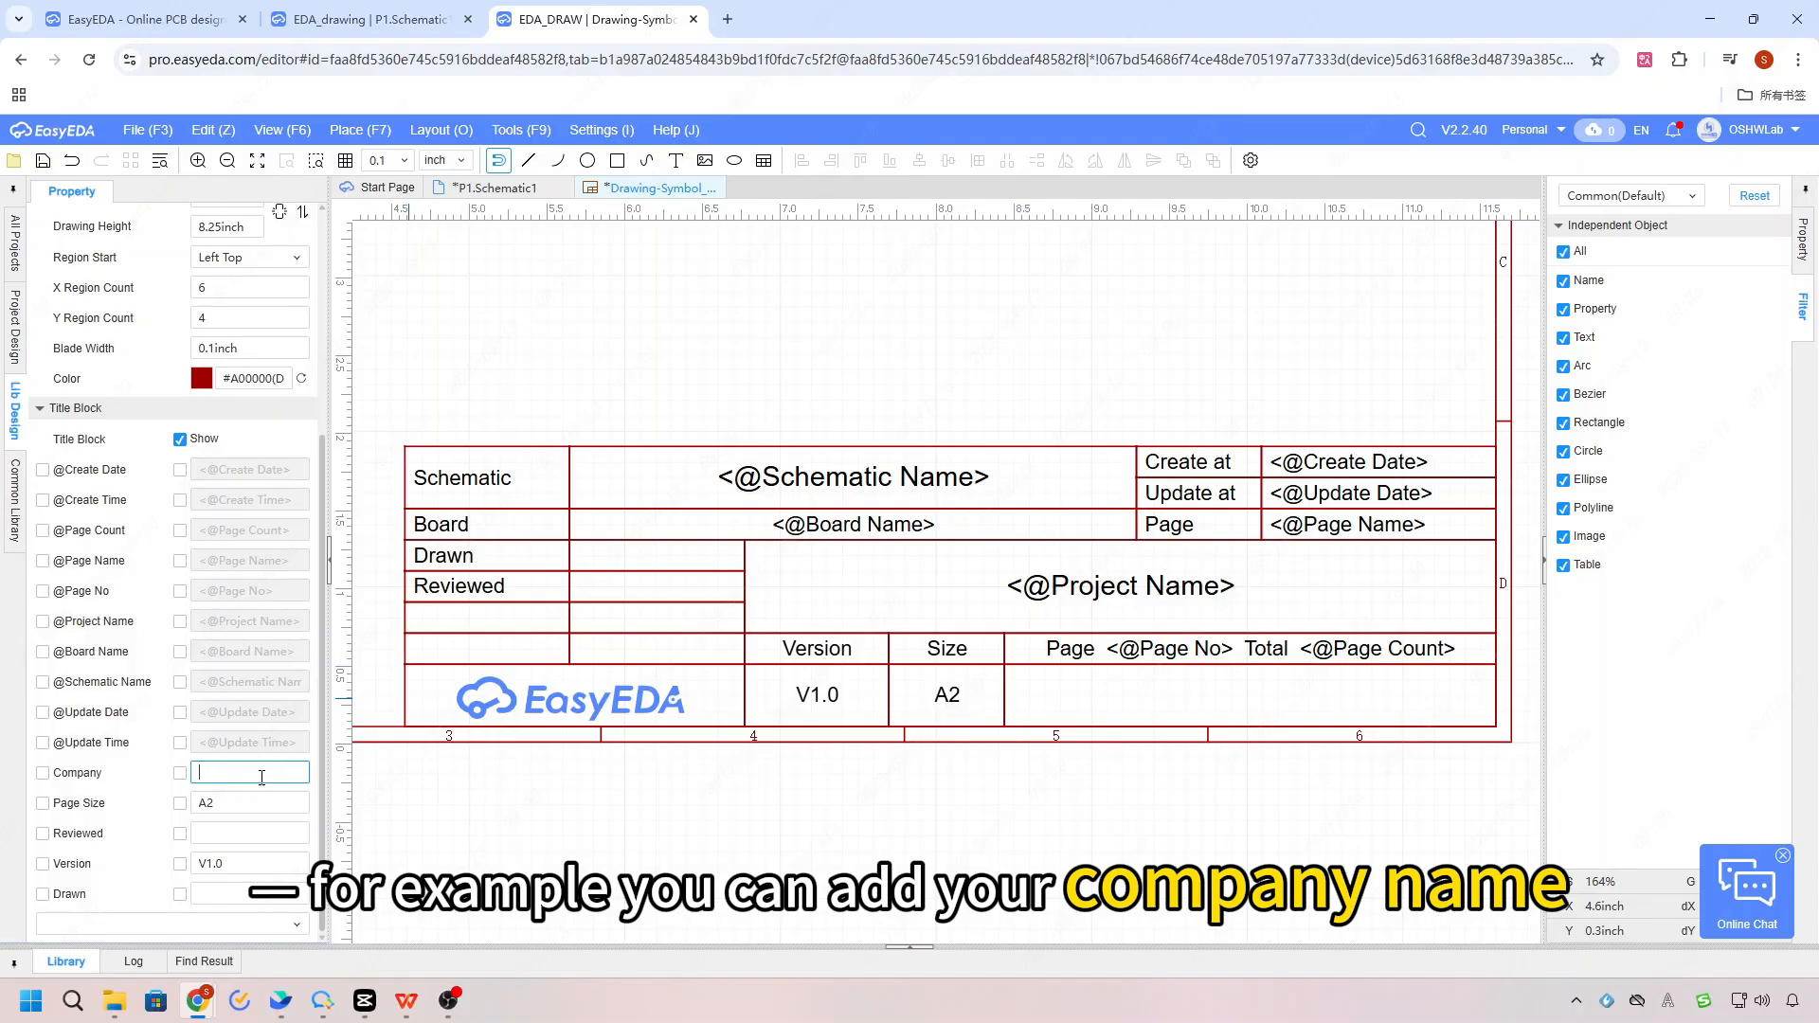
{"action": "scroll", "coordinate": [256, 772], "scroll_direction": "up", "scroll_amount": 3}
{"action": "scroll", "coordinate": [251, 772], "scroll_direction": "down", "scroll_amount": 3}
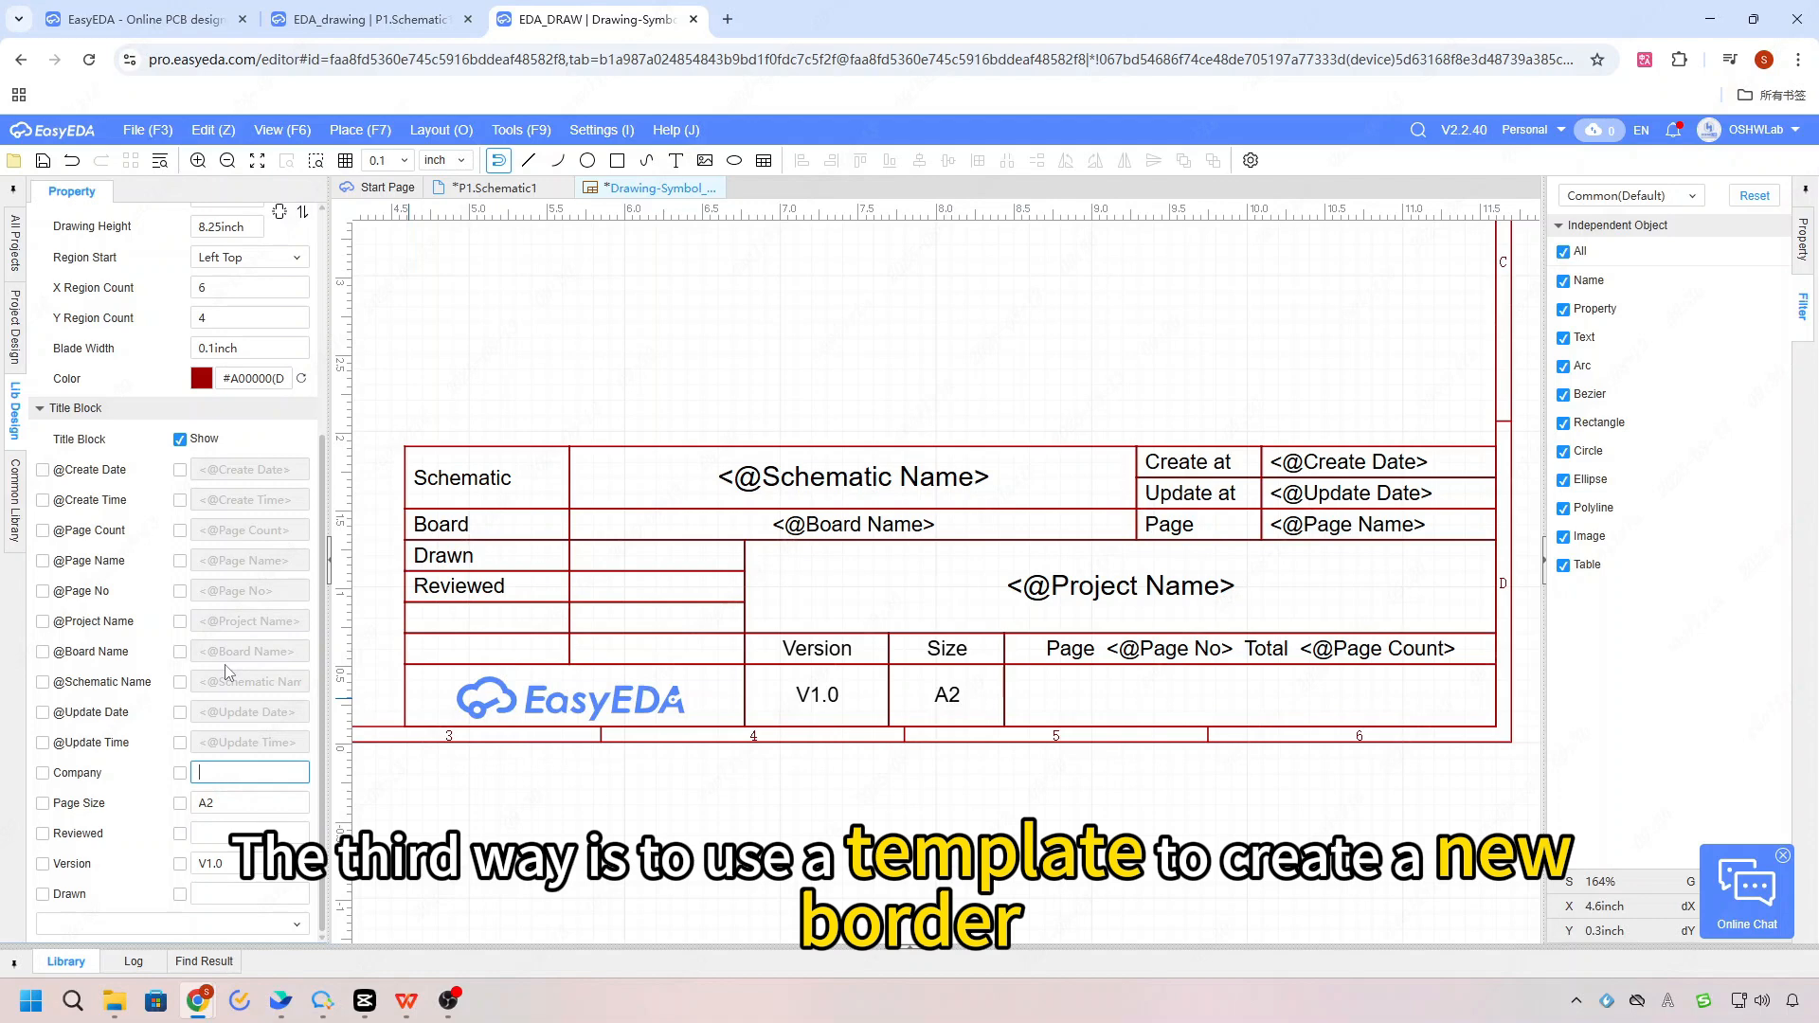
Step: Switch the drawing symbol's border size to A2 and back to A4
{"action": "scroll", "coordinate": [207, 557], "scroll_direction": "up", "scroll_amount": 2}
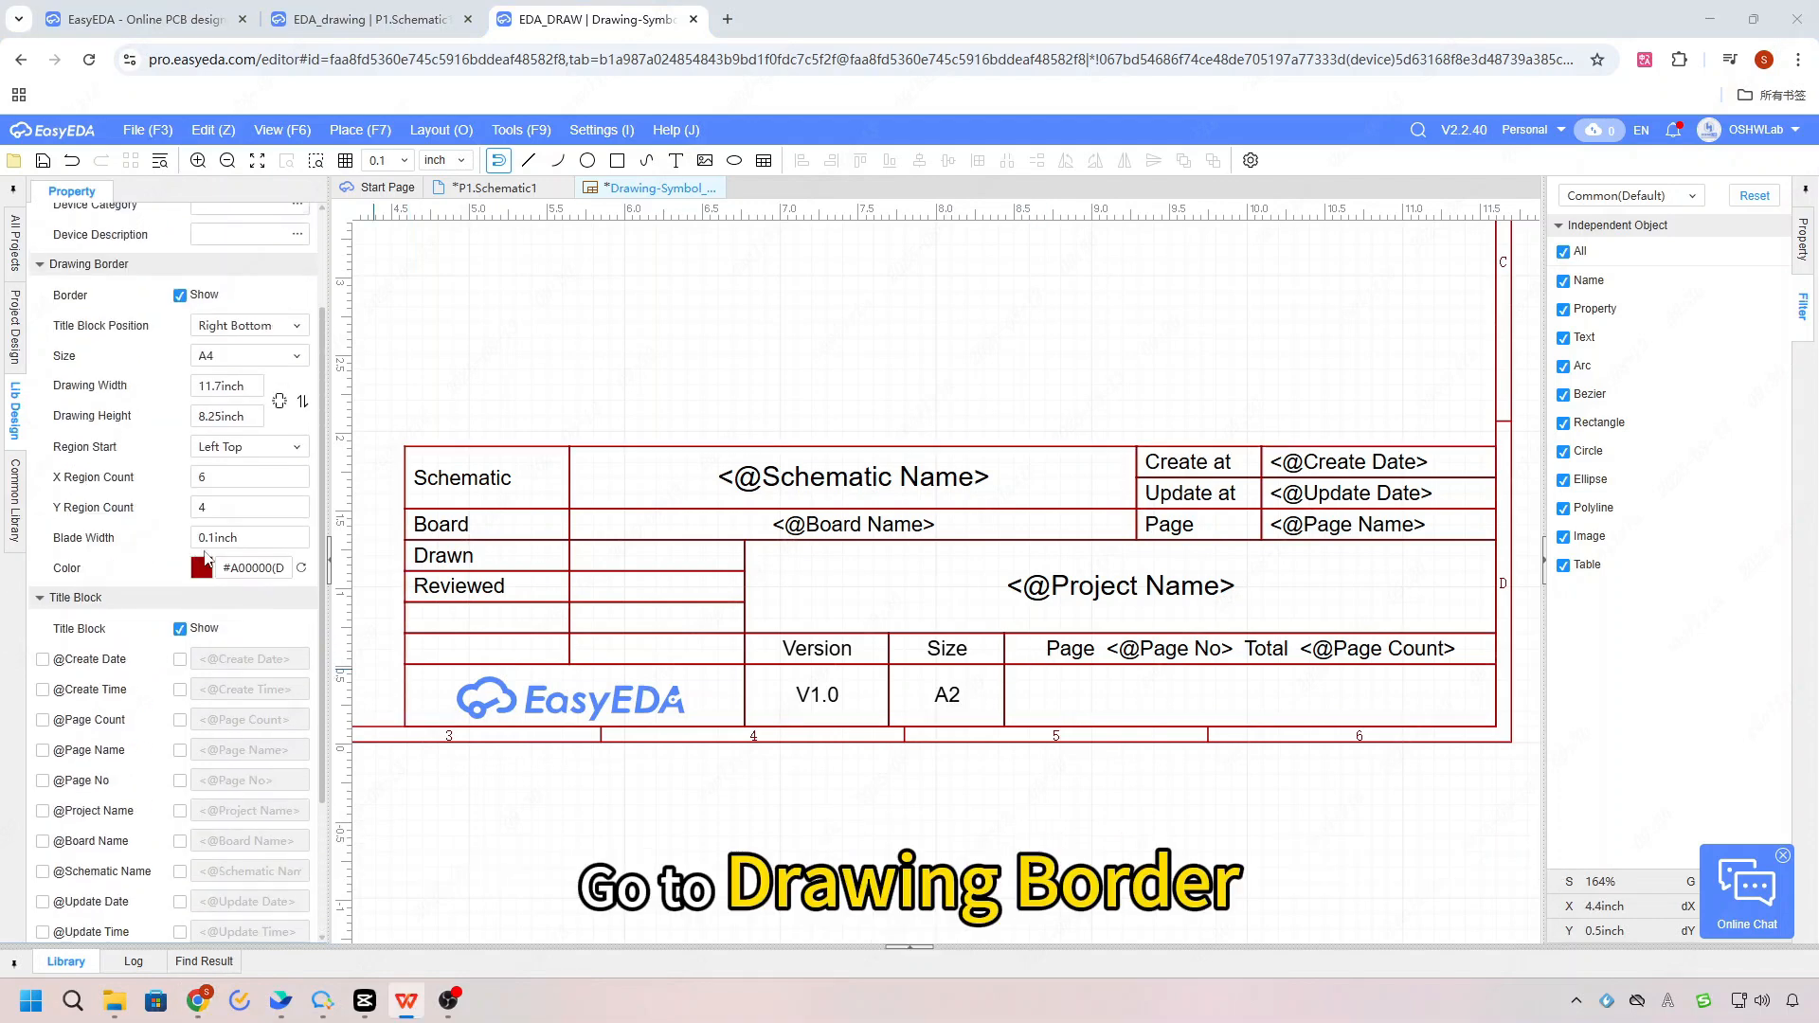
{"action": "scroll", "coordinate": [206, 557], "scroll_direction": "up", "scroll_amount": 2}
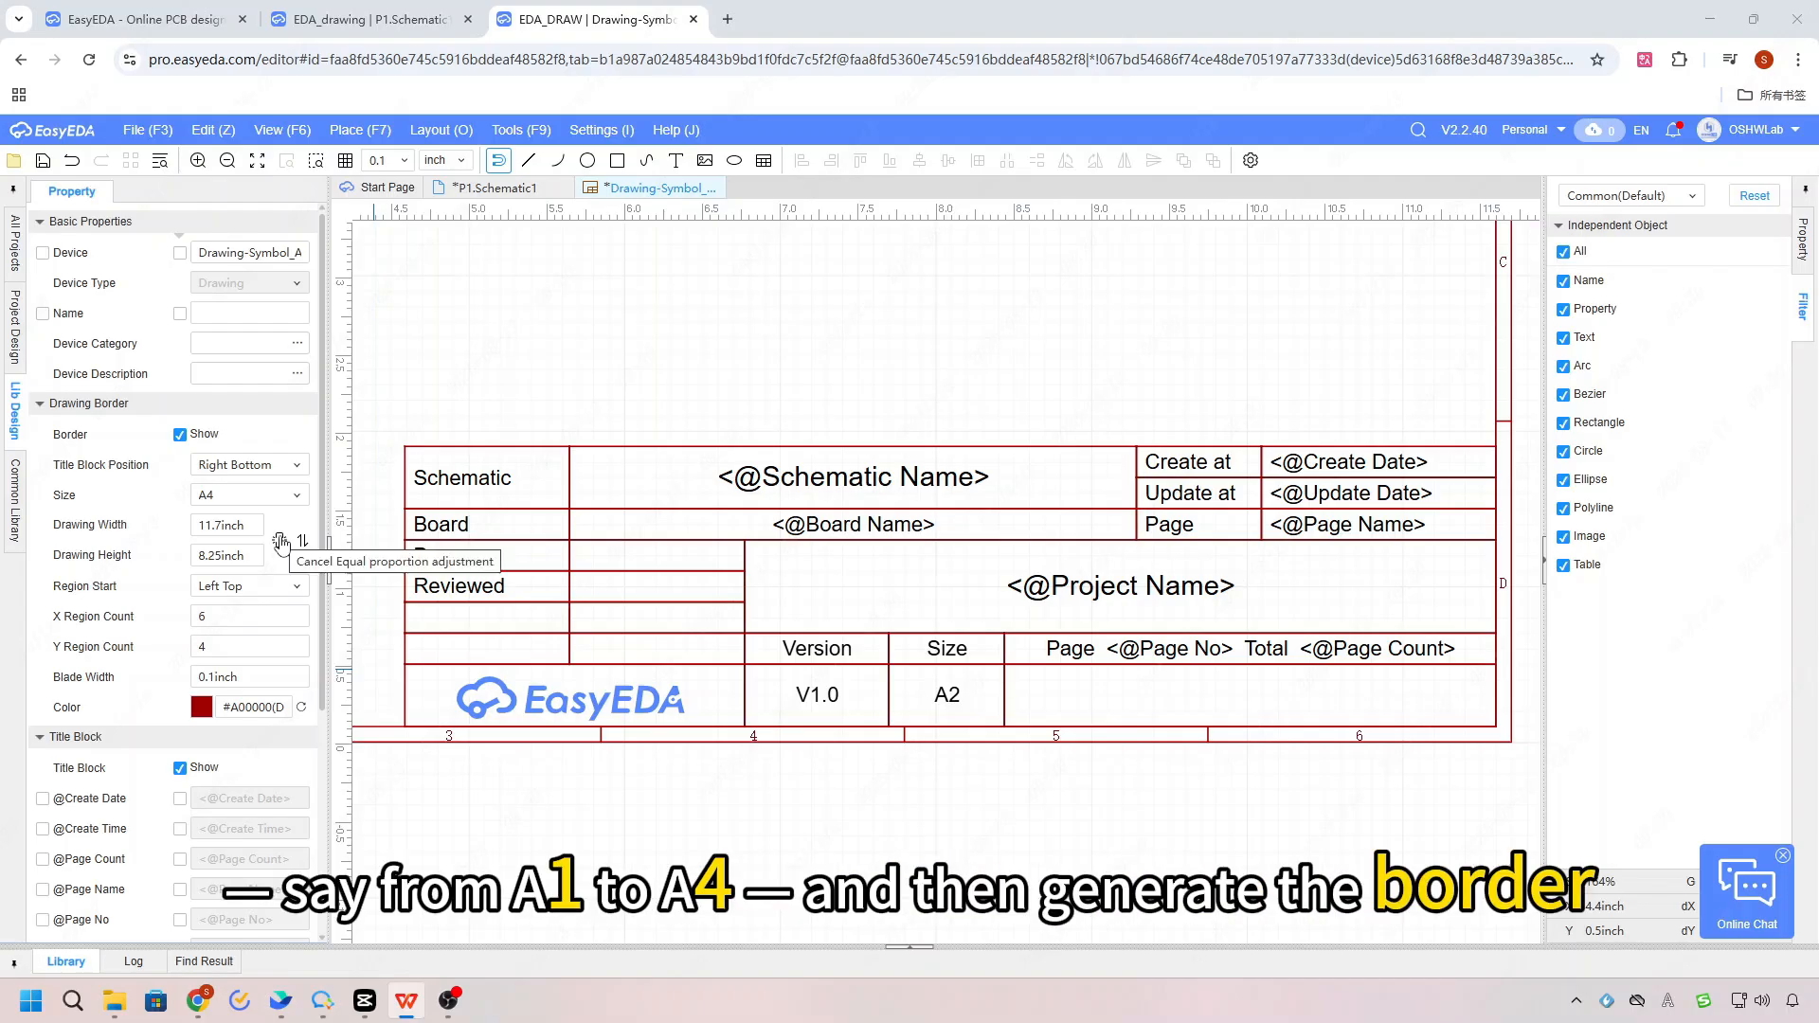
{"action": "left_click", "coordinate": [275, 497]}
{"action": "left_click", "coordinate": [262, 587]}
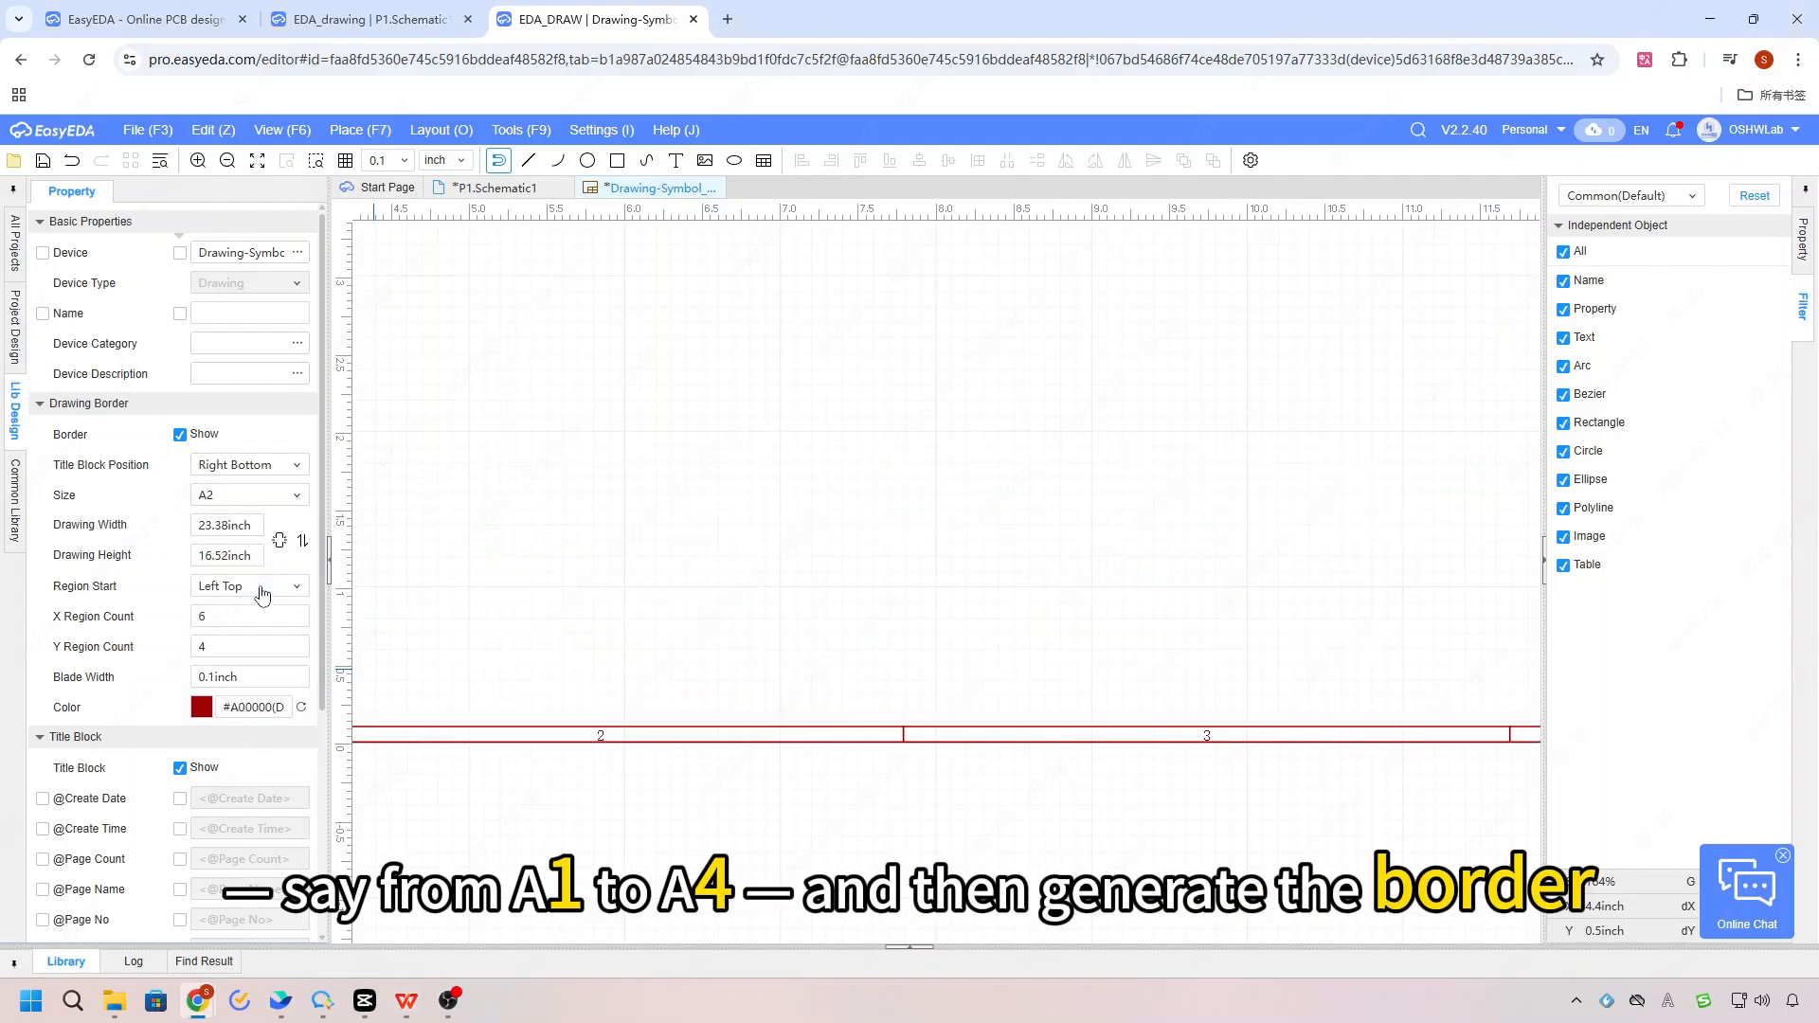
{"action": "left_click", "coordinate": [263, 496]}
{"action": "left_click", "coordinate": [256, 547]}
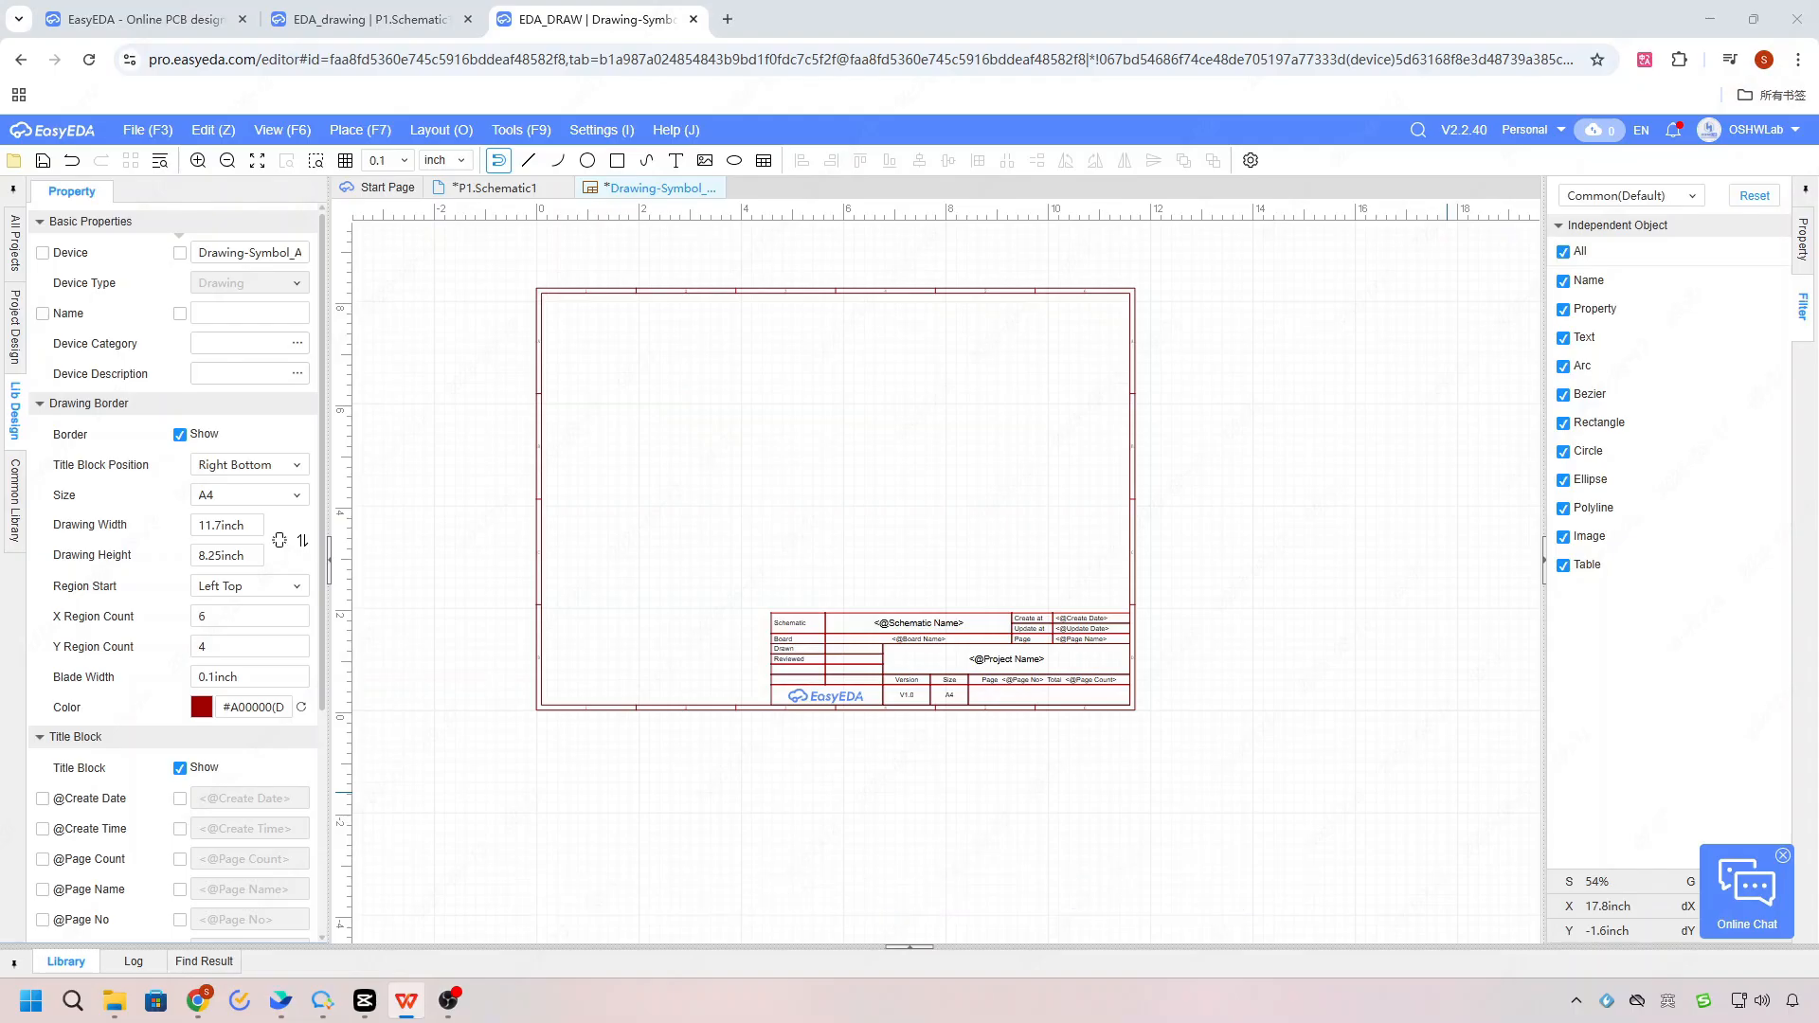
Step: Open the Drawing settings that define the border and title block template for new projects
{"action": "scroll", "coordinate": [176, 625], "scroll_direction": "down", "scroll_amount": 1}
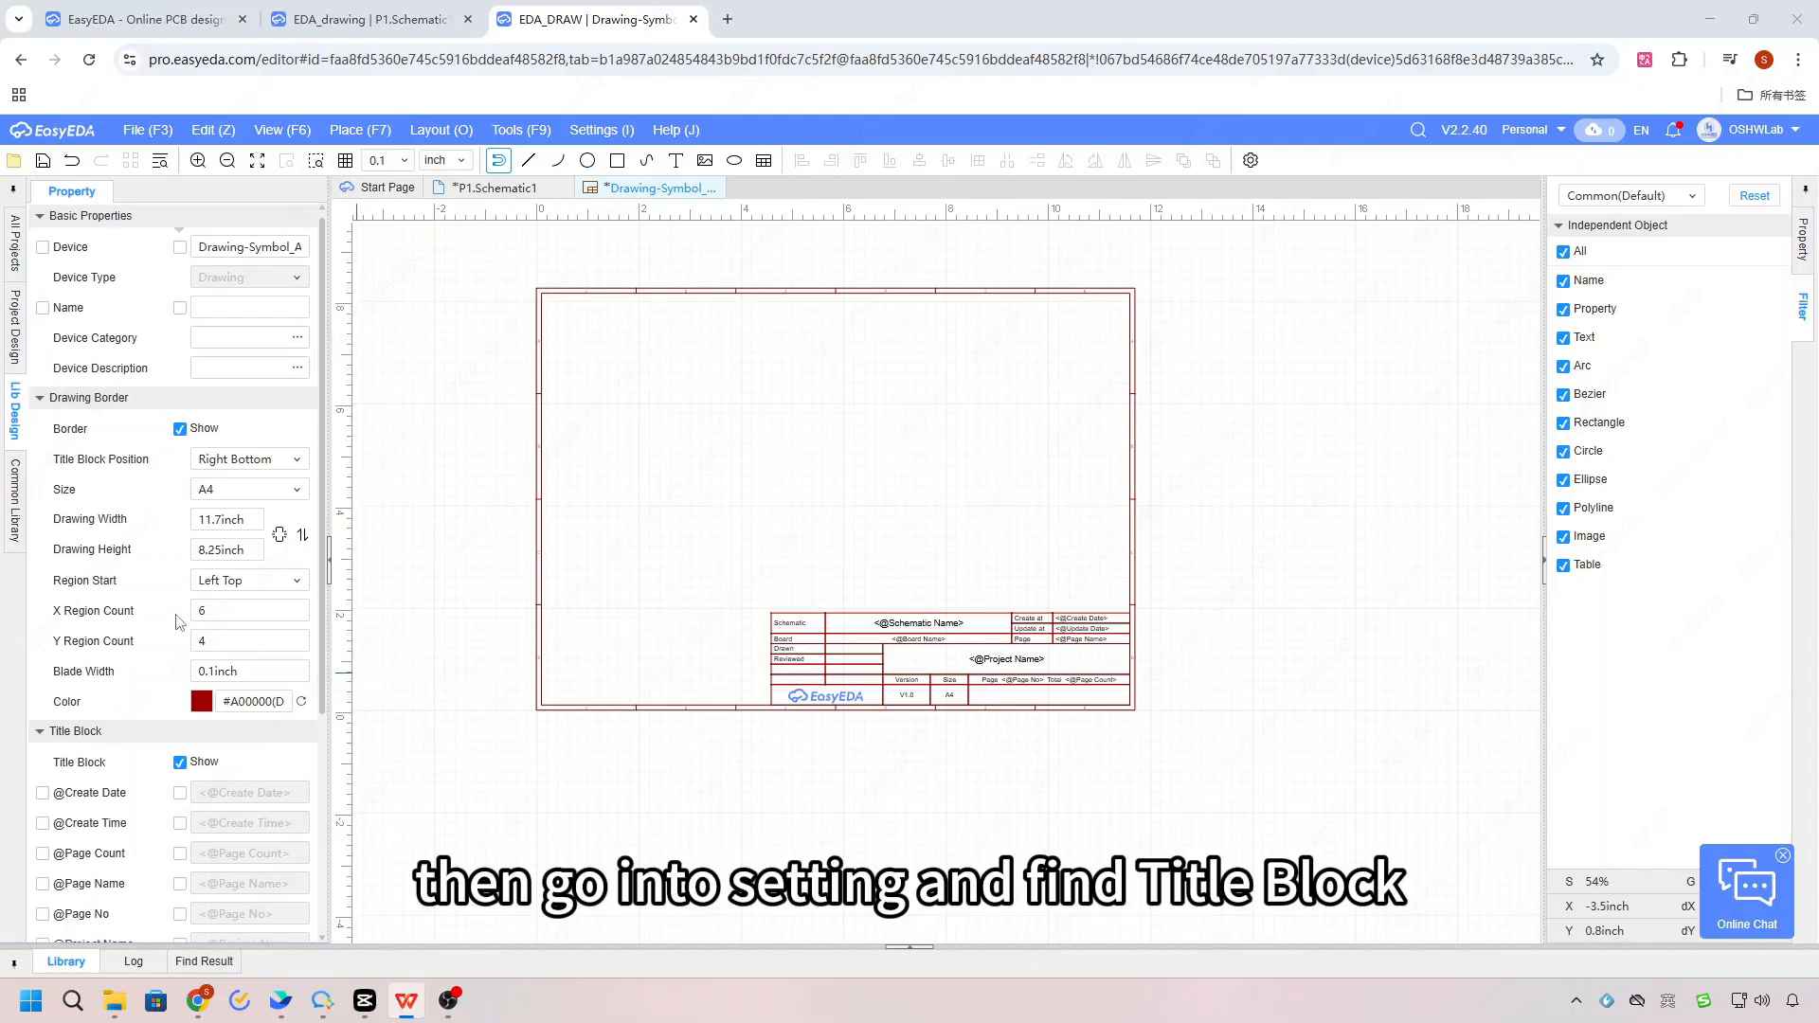
{"action": "scroll", "coordinate": [180, 623], "scroll_direction": "down", "scroll_amount": 2}
{"action": "scroll", "coordinate": [180, 620], "scroll_direction": "up", "scroll_amount": 3}
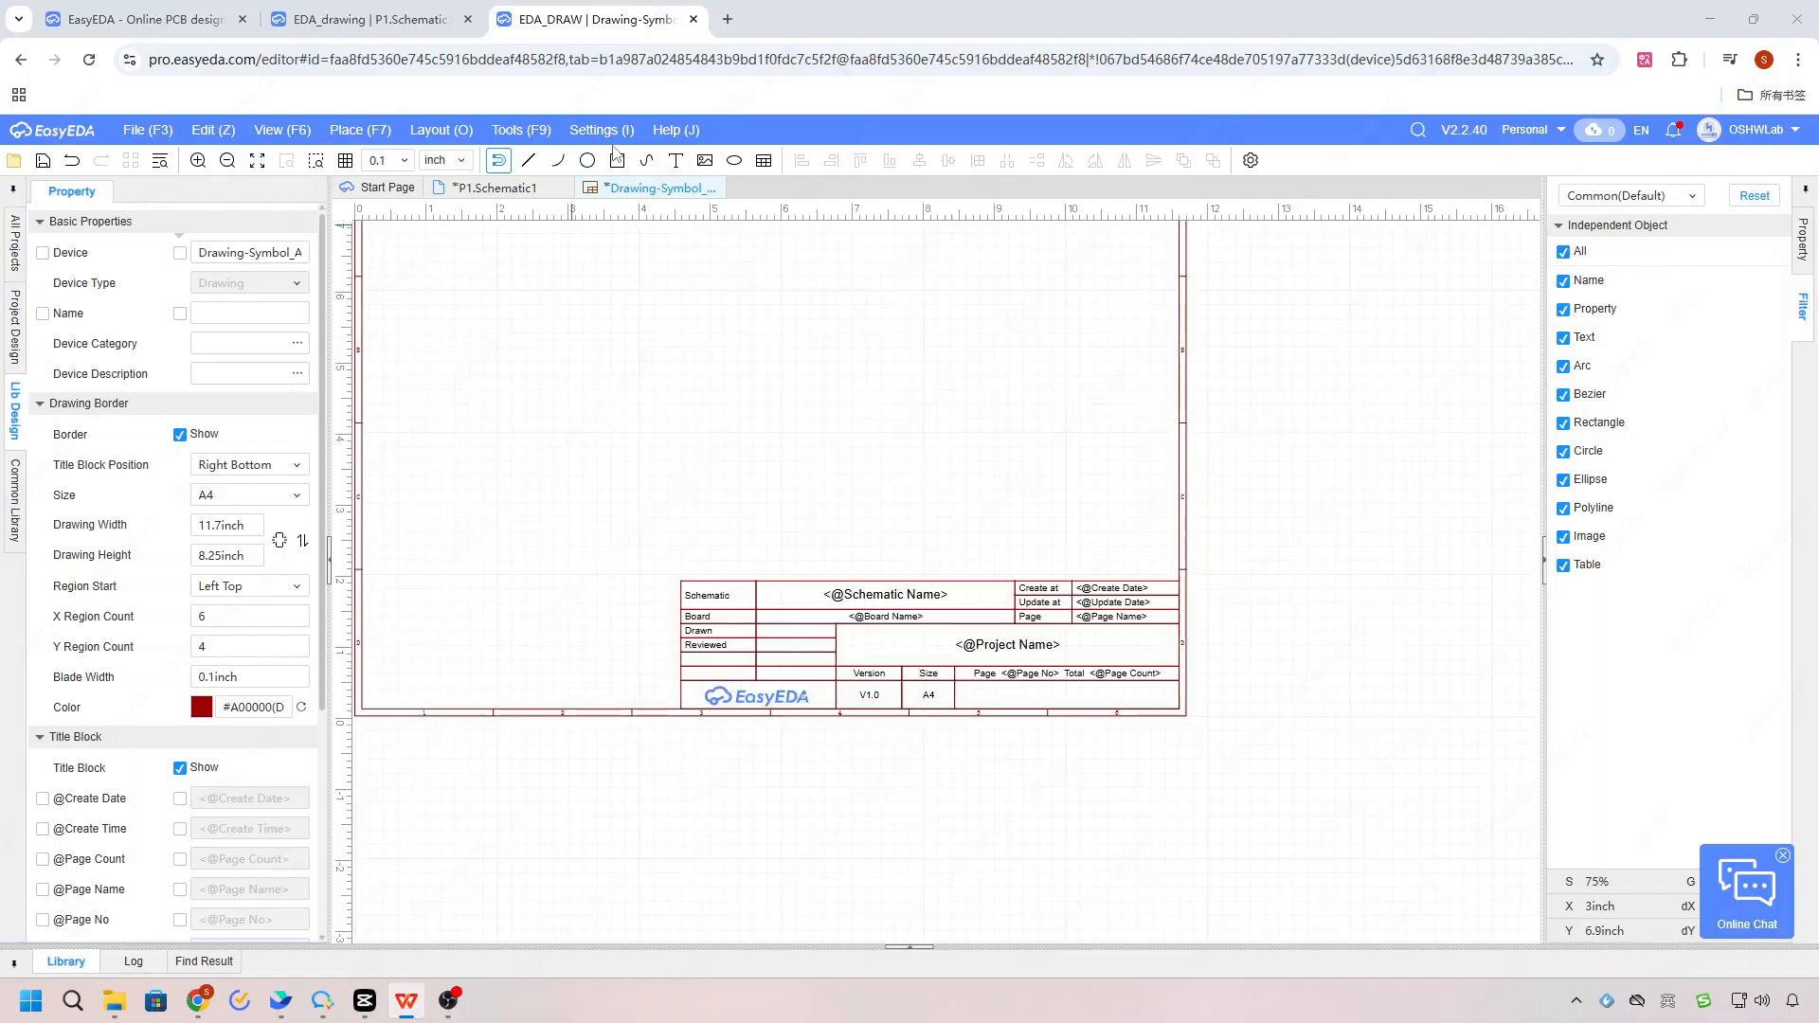
{"action": "left_click", "coordinate": [602, 131]}
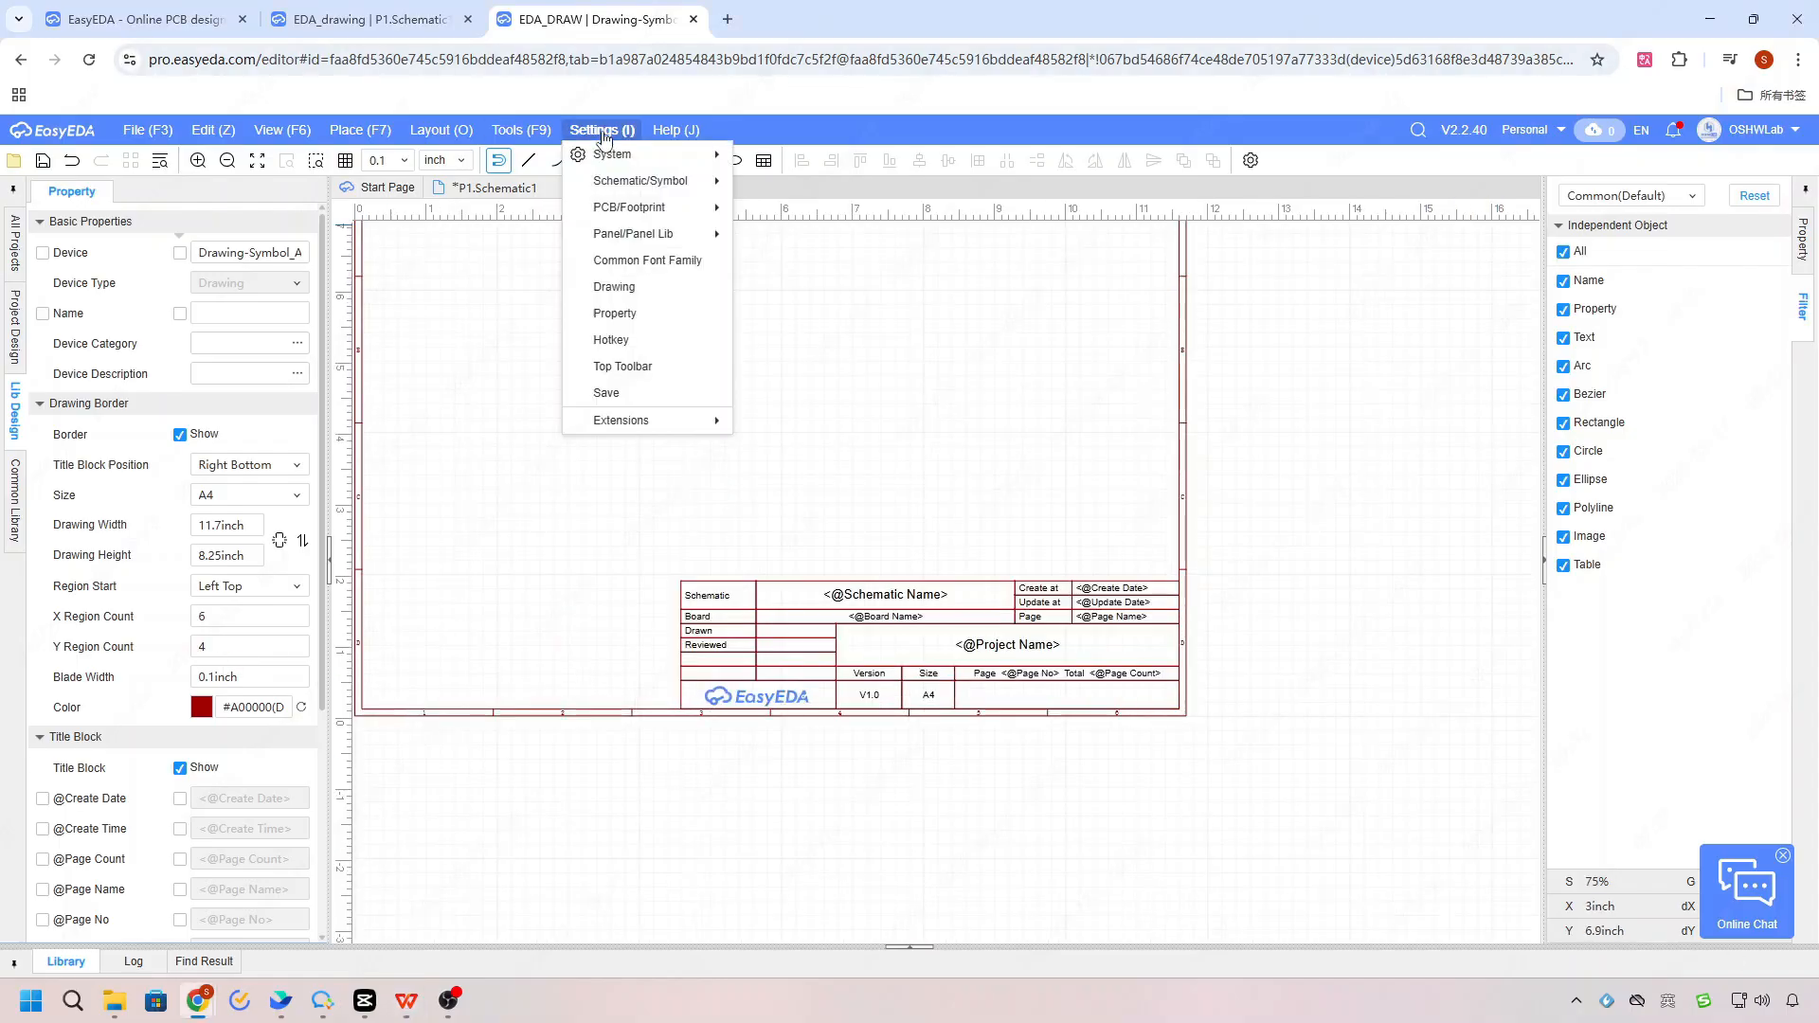
{"action": "mouse_move", "coordinate": [635, 154]}
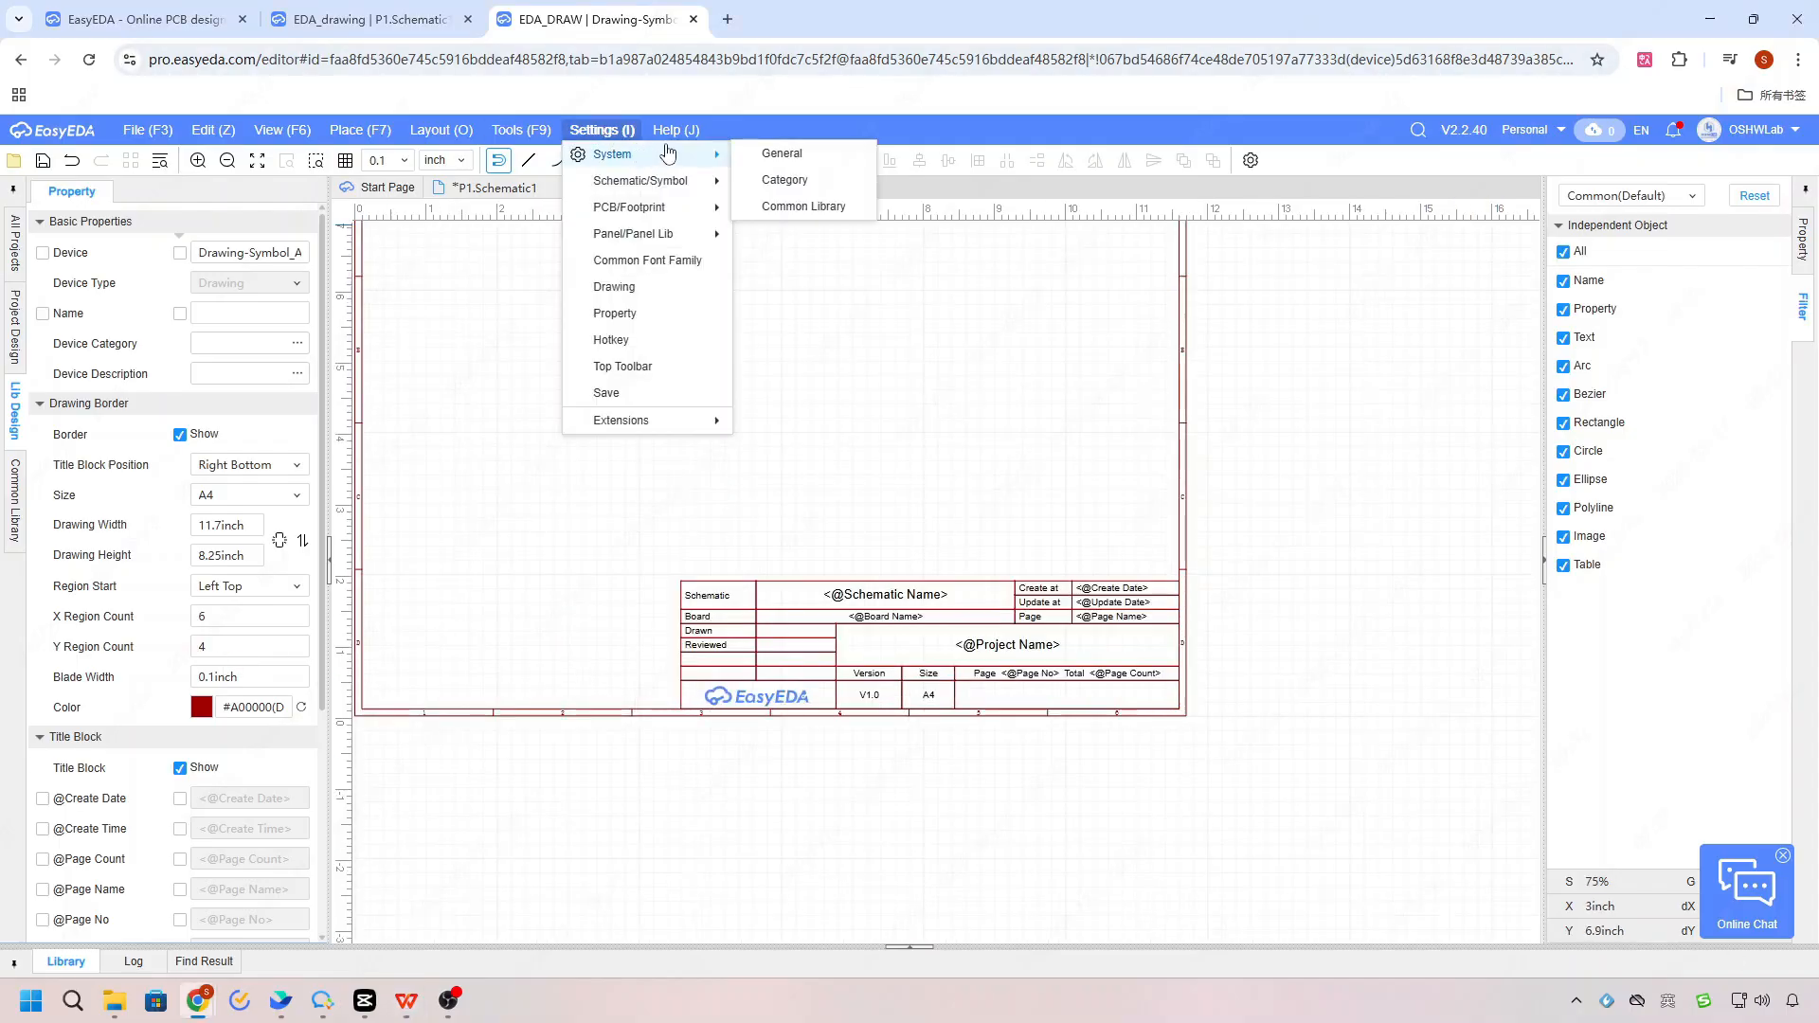
{"action": "left_click", "coordinate": [782, 153]}
{"action": "scroll", "coordinate": [526, 473], "scroll_direction": "down", "scroll_amount": 2}
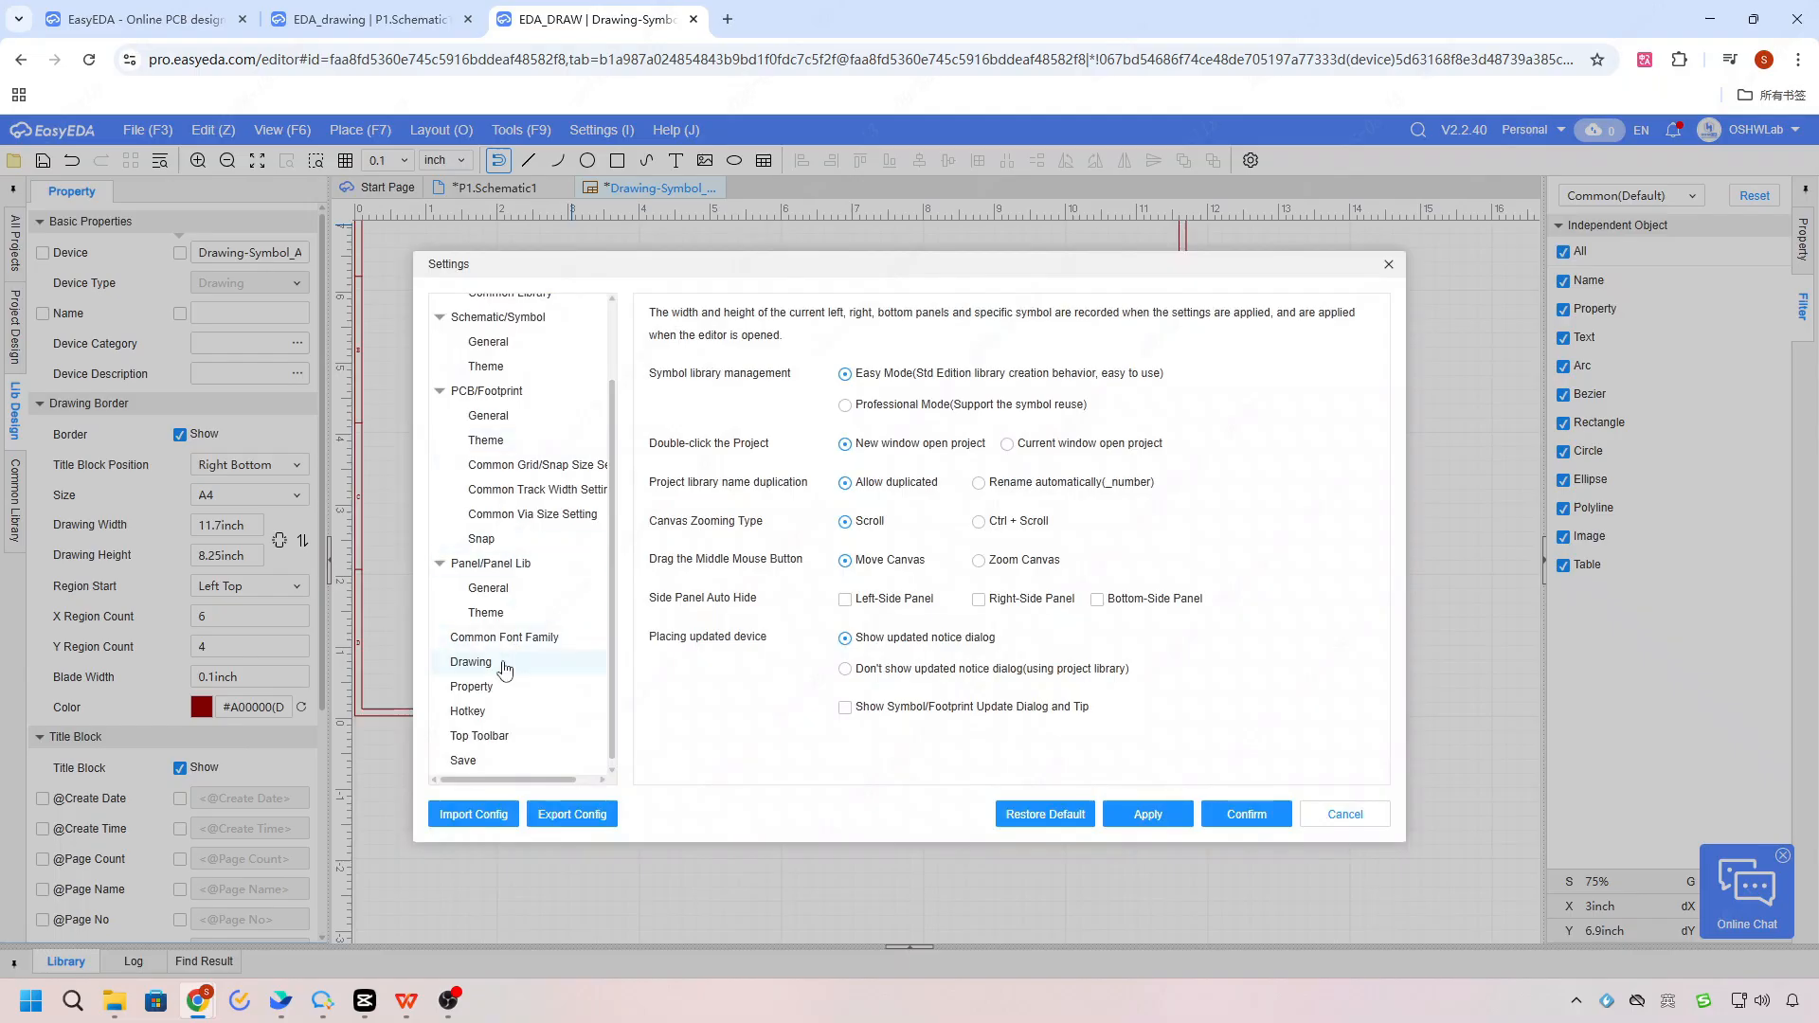
{"action": "left_click", "coordinate": [502, 663]}
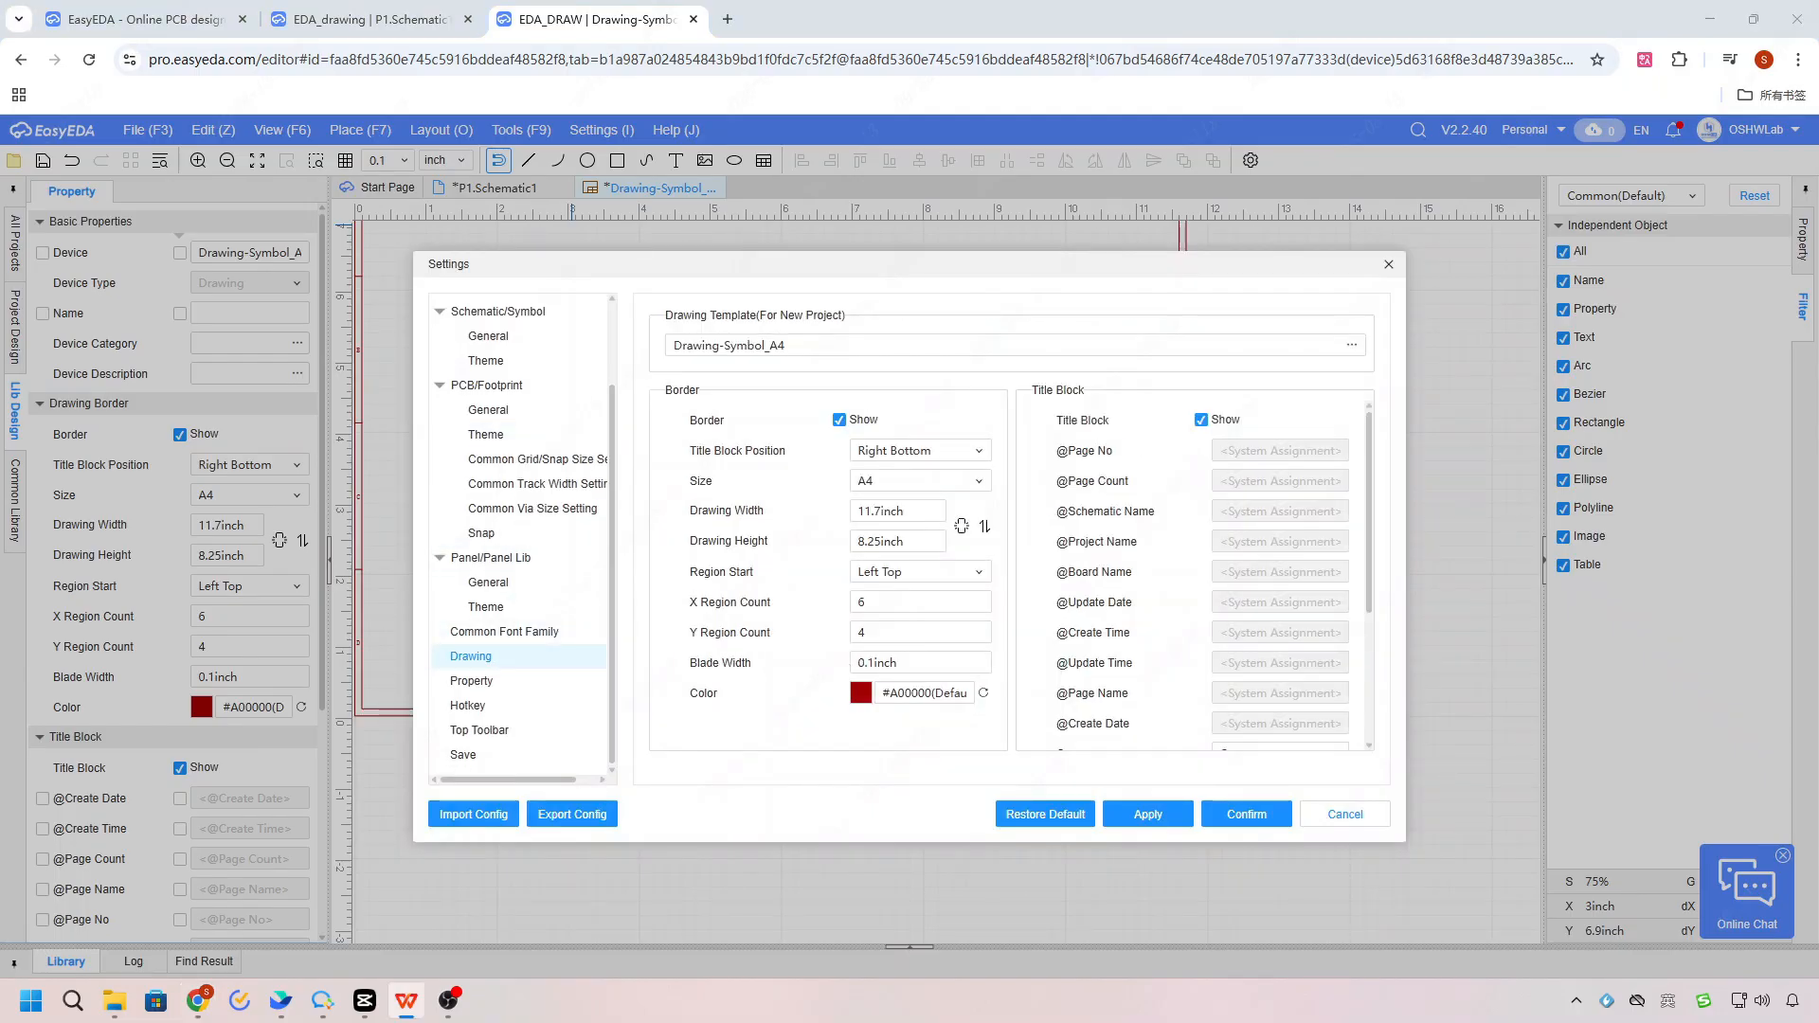
Step: Clear the template title block's Company value and set its Page Size to A4
{"action": "scroll", "coordinate": [1311, 669], "scroll_direction": "down", "scroll_amount": 3}
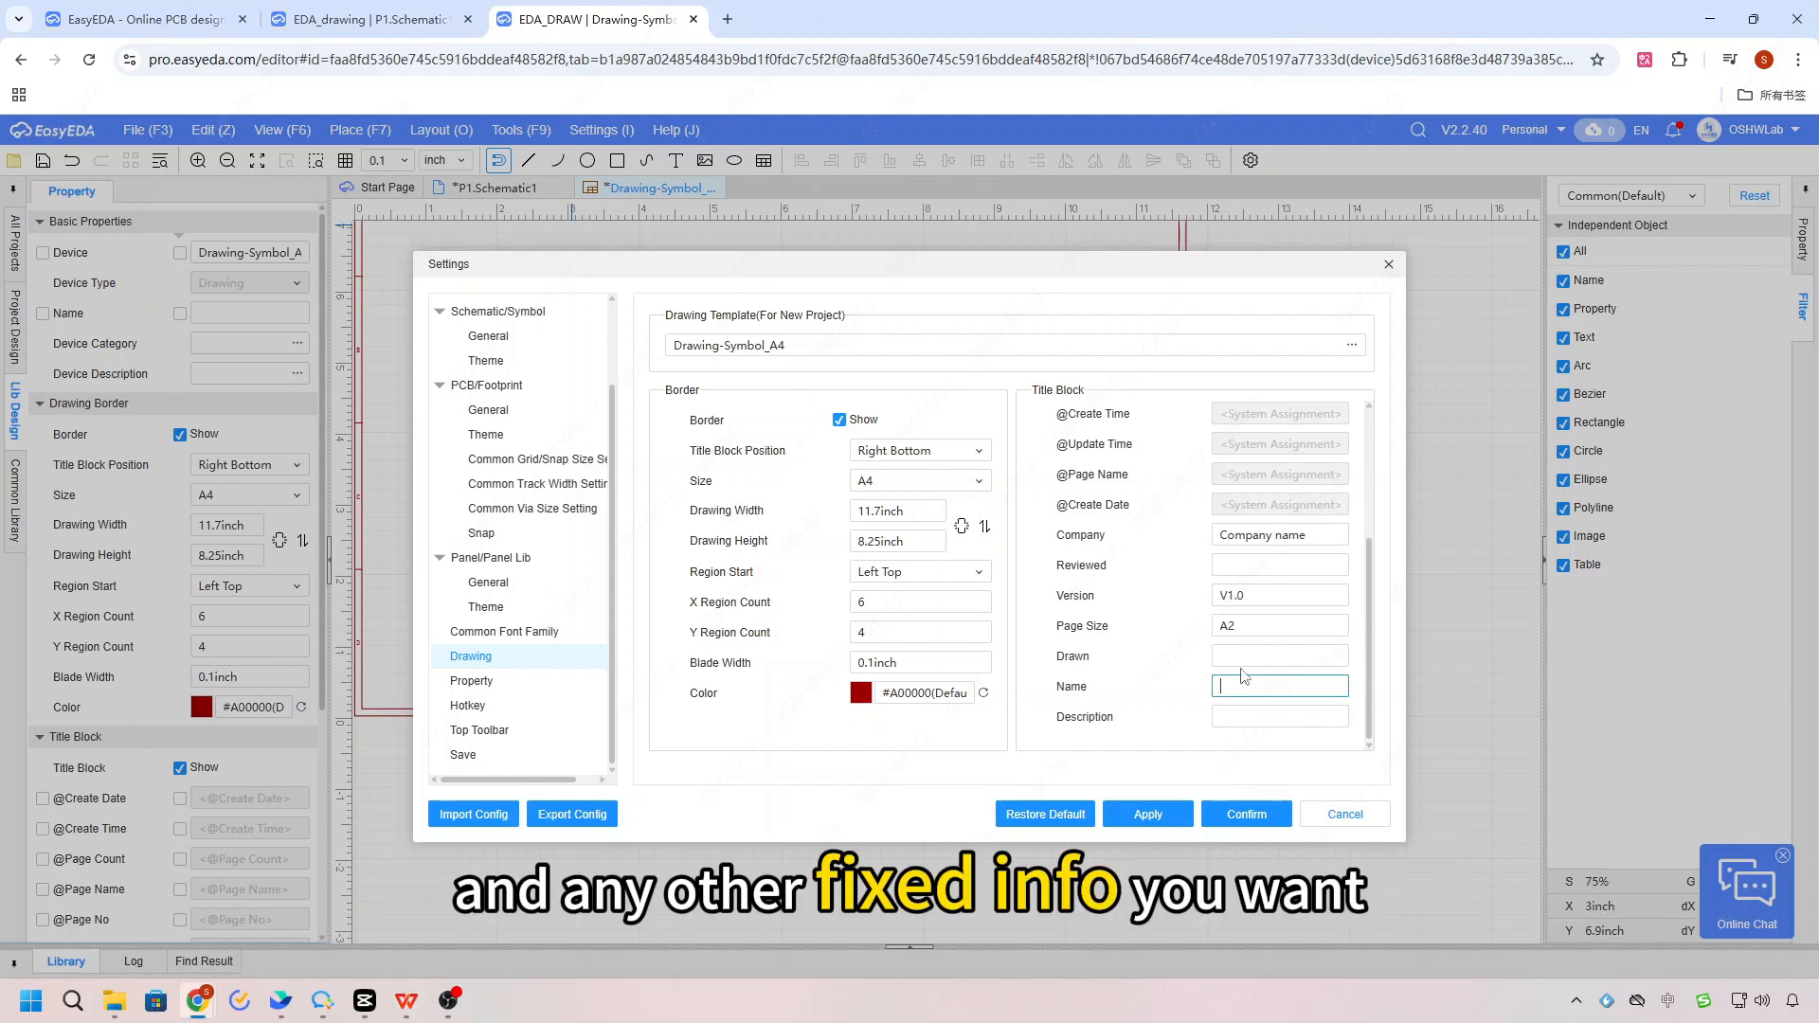
{"action": "triple_click", "coordinate": [1316, 539]}
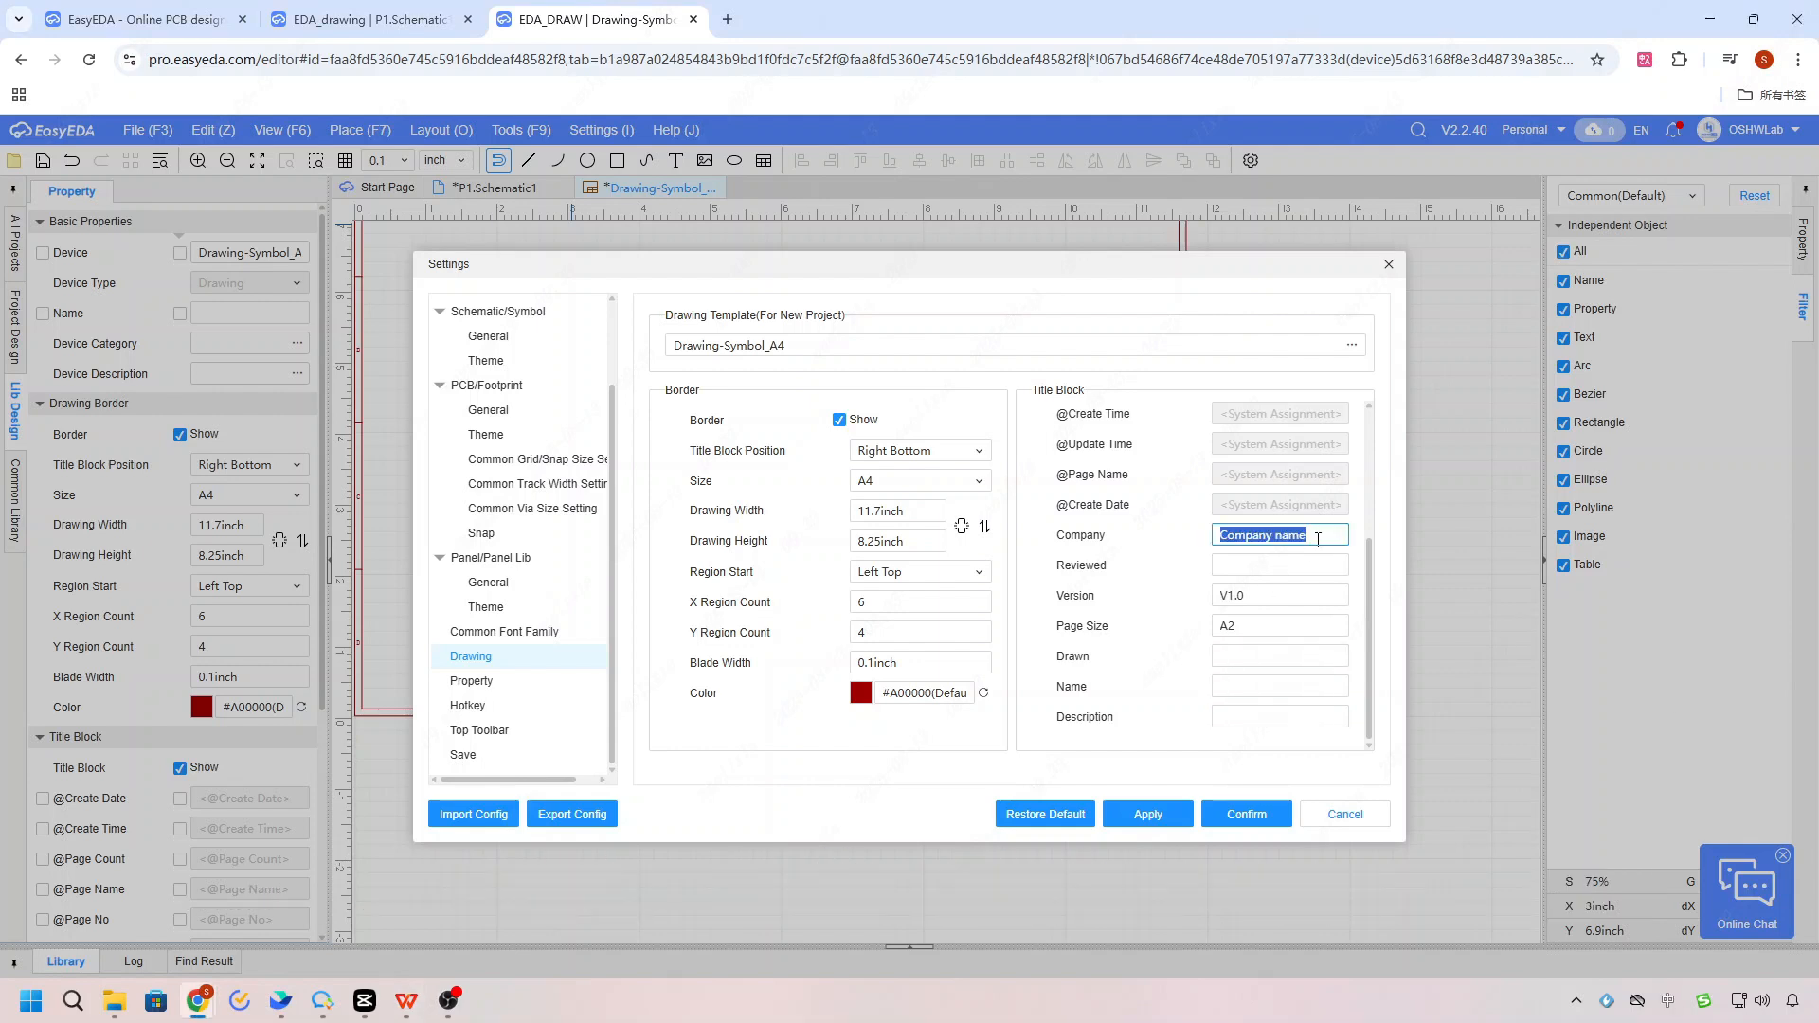
{"action": "key", "text": "BackSpace"}
{"action": "key", "text": "Tab"}
{"action": "key", "text": "Tab"}
{"action": "key", "text": "Tab"}
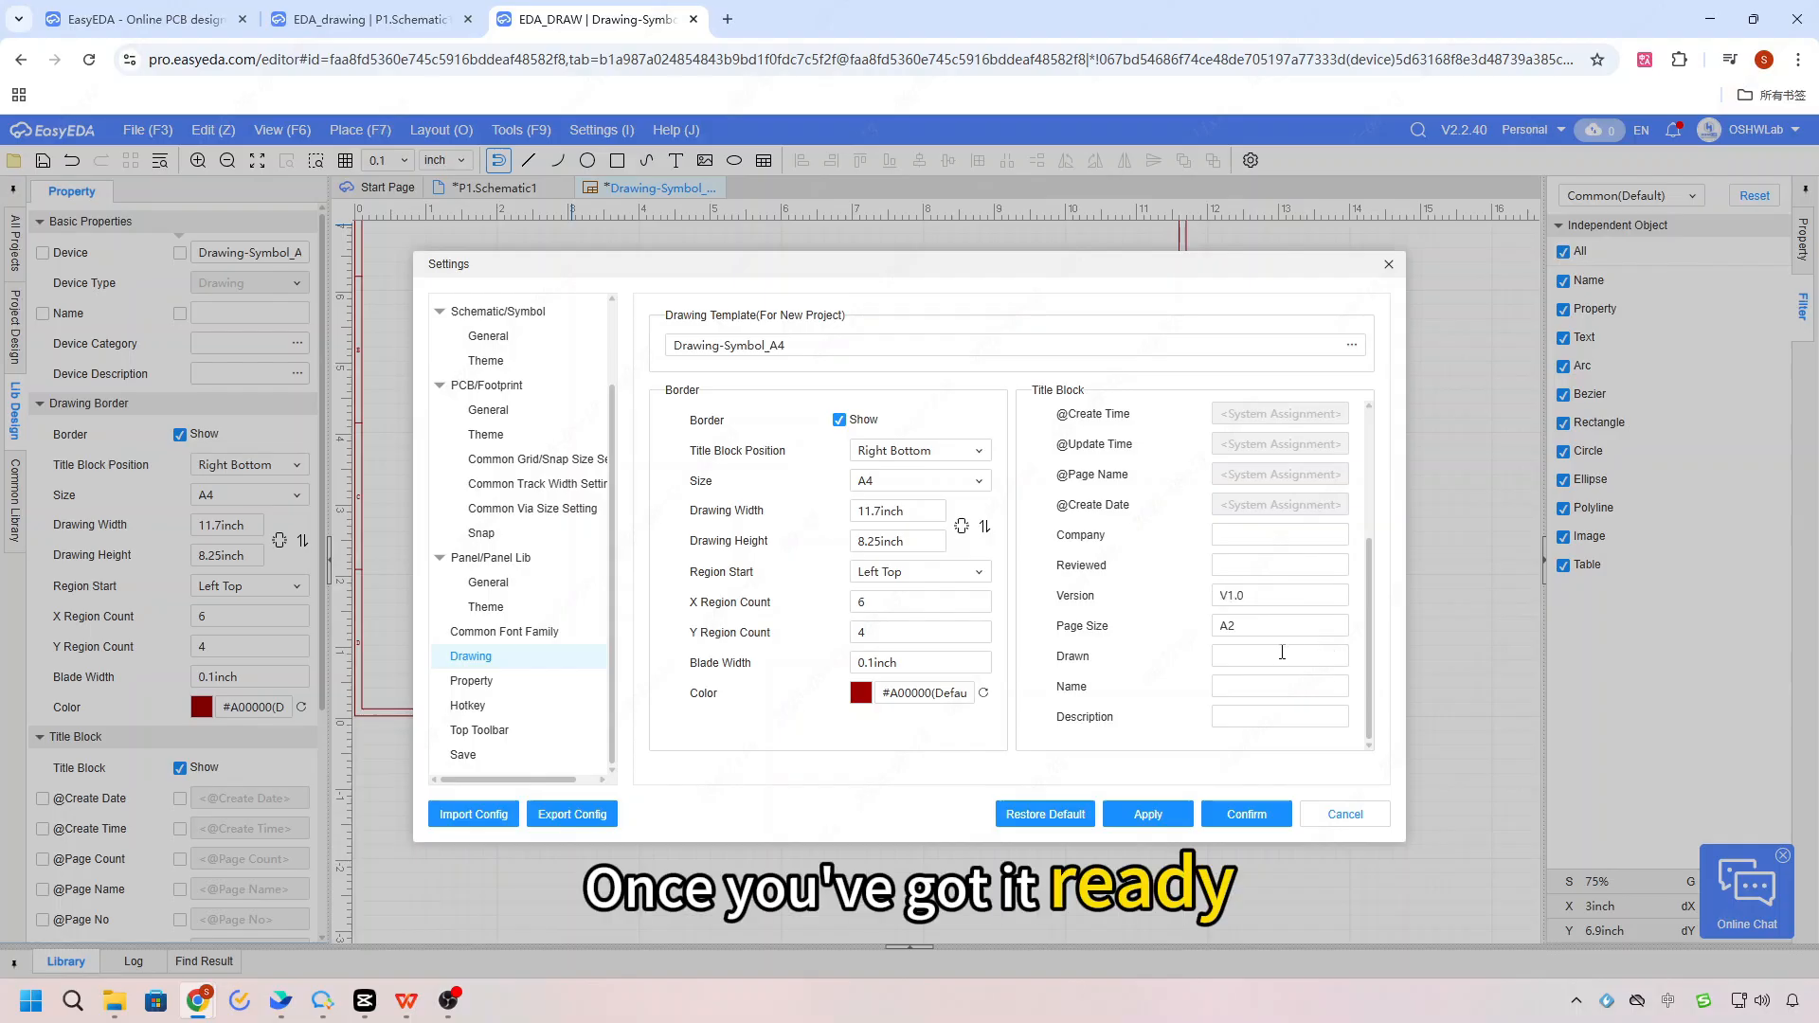
{"action": "type", "text": "A"}
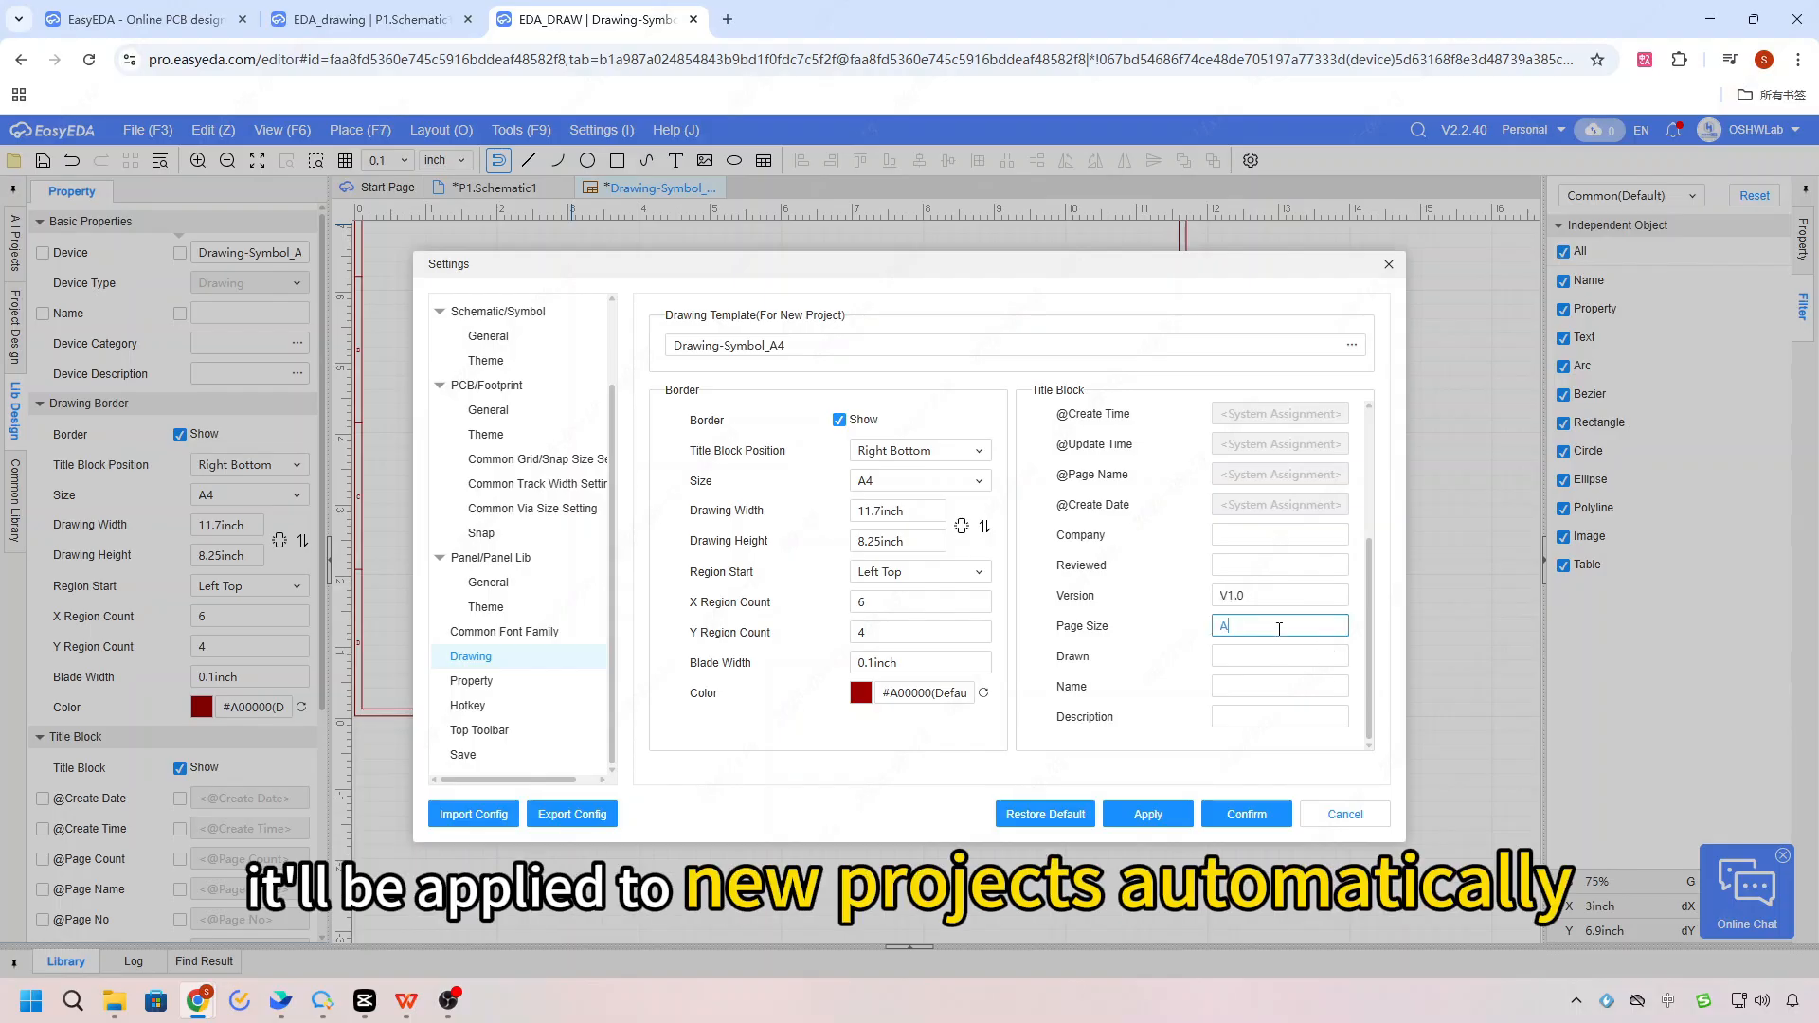
{"action": "type", "text": "4"}
Step: Save the drawing template settings and apply them to new schematics of the current project as well
{"action": "scroll", "coordinate": [1279, 630], "scroll_direction": "up", "scroll_amount": 3}
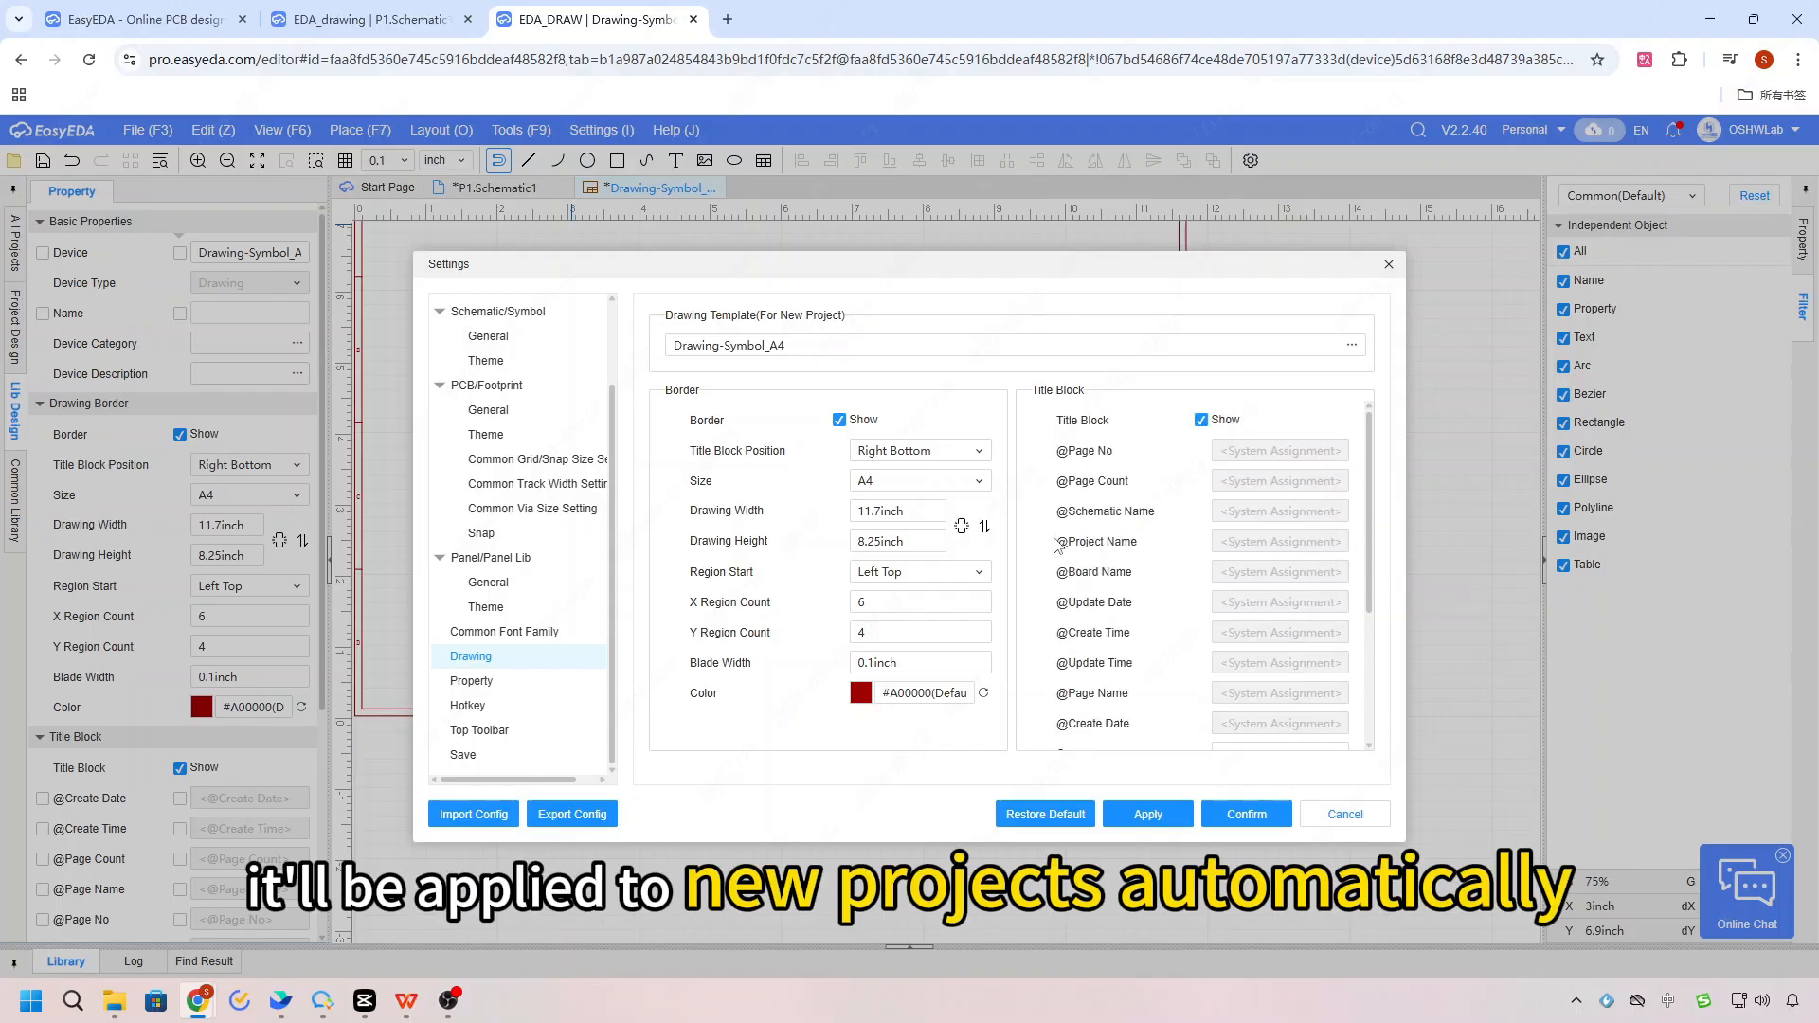
{"action": "scroll", "coordinate": [1279, 568], "scroll_direction": "down", "scroll_amount": 3}
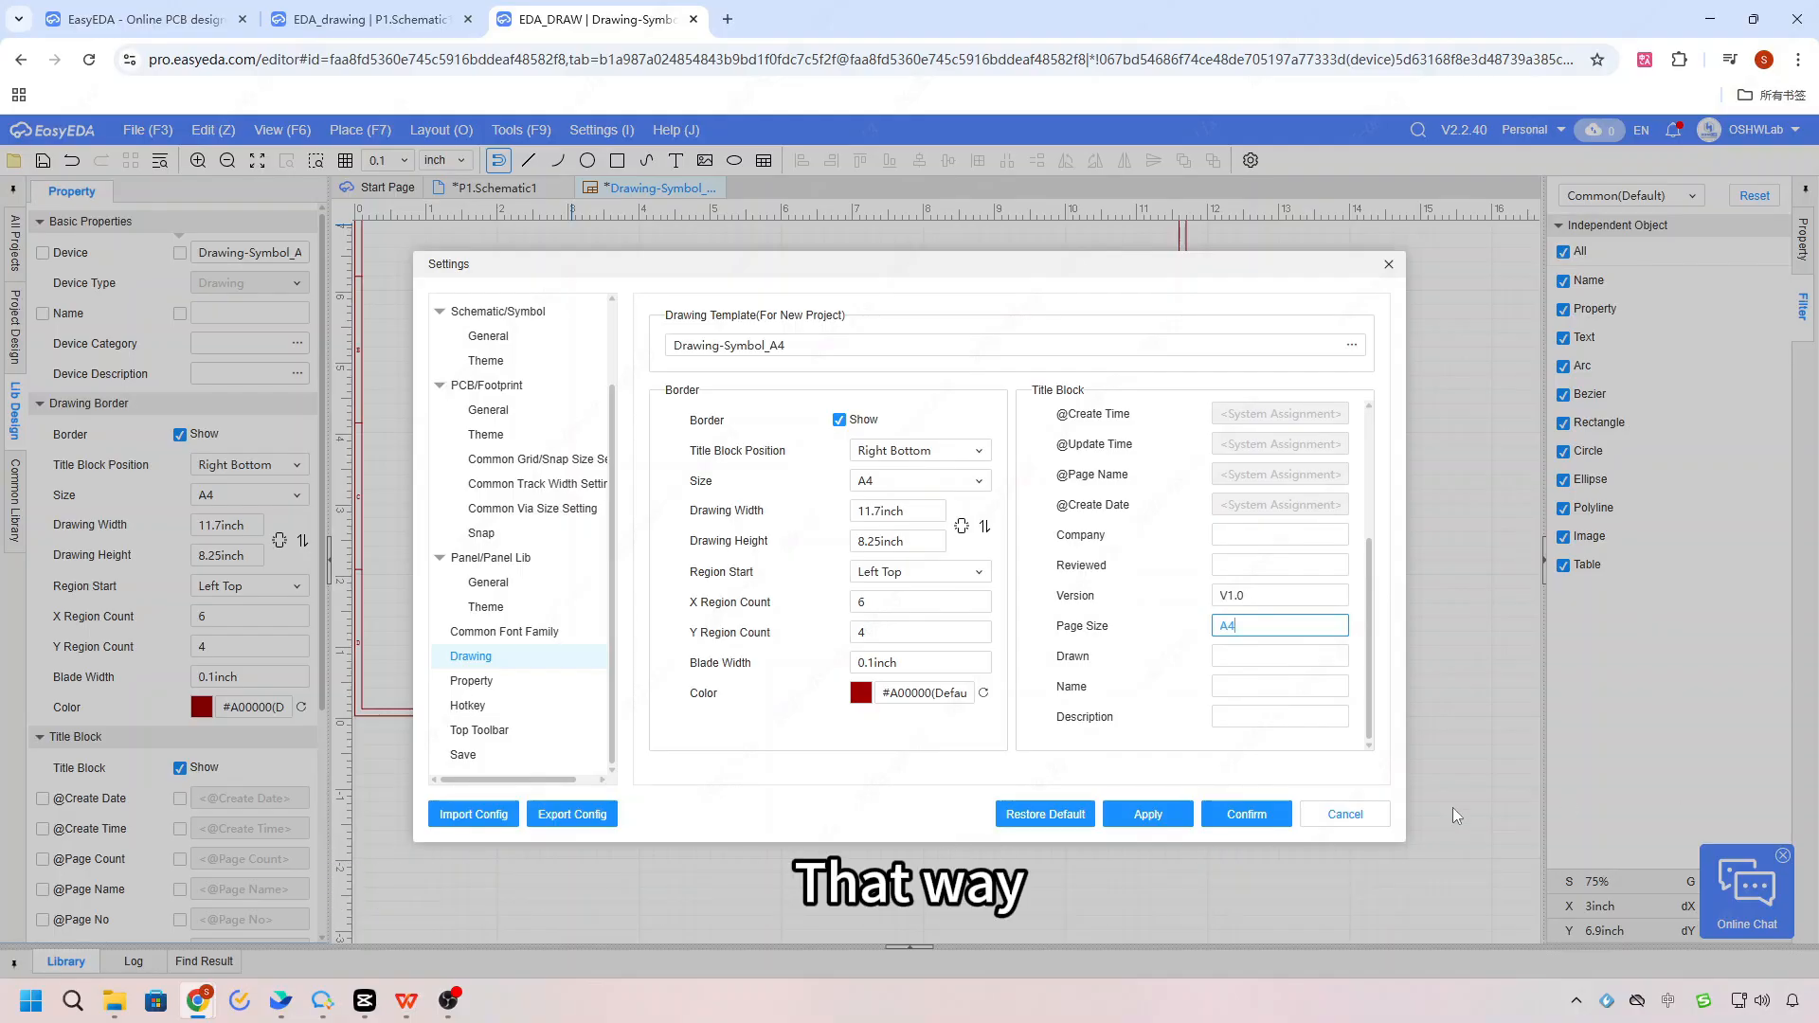
{"action": "left_click", "coordinate": [1276, 814]}
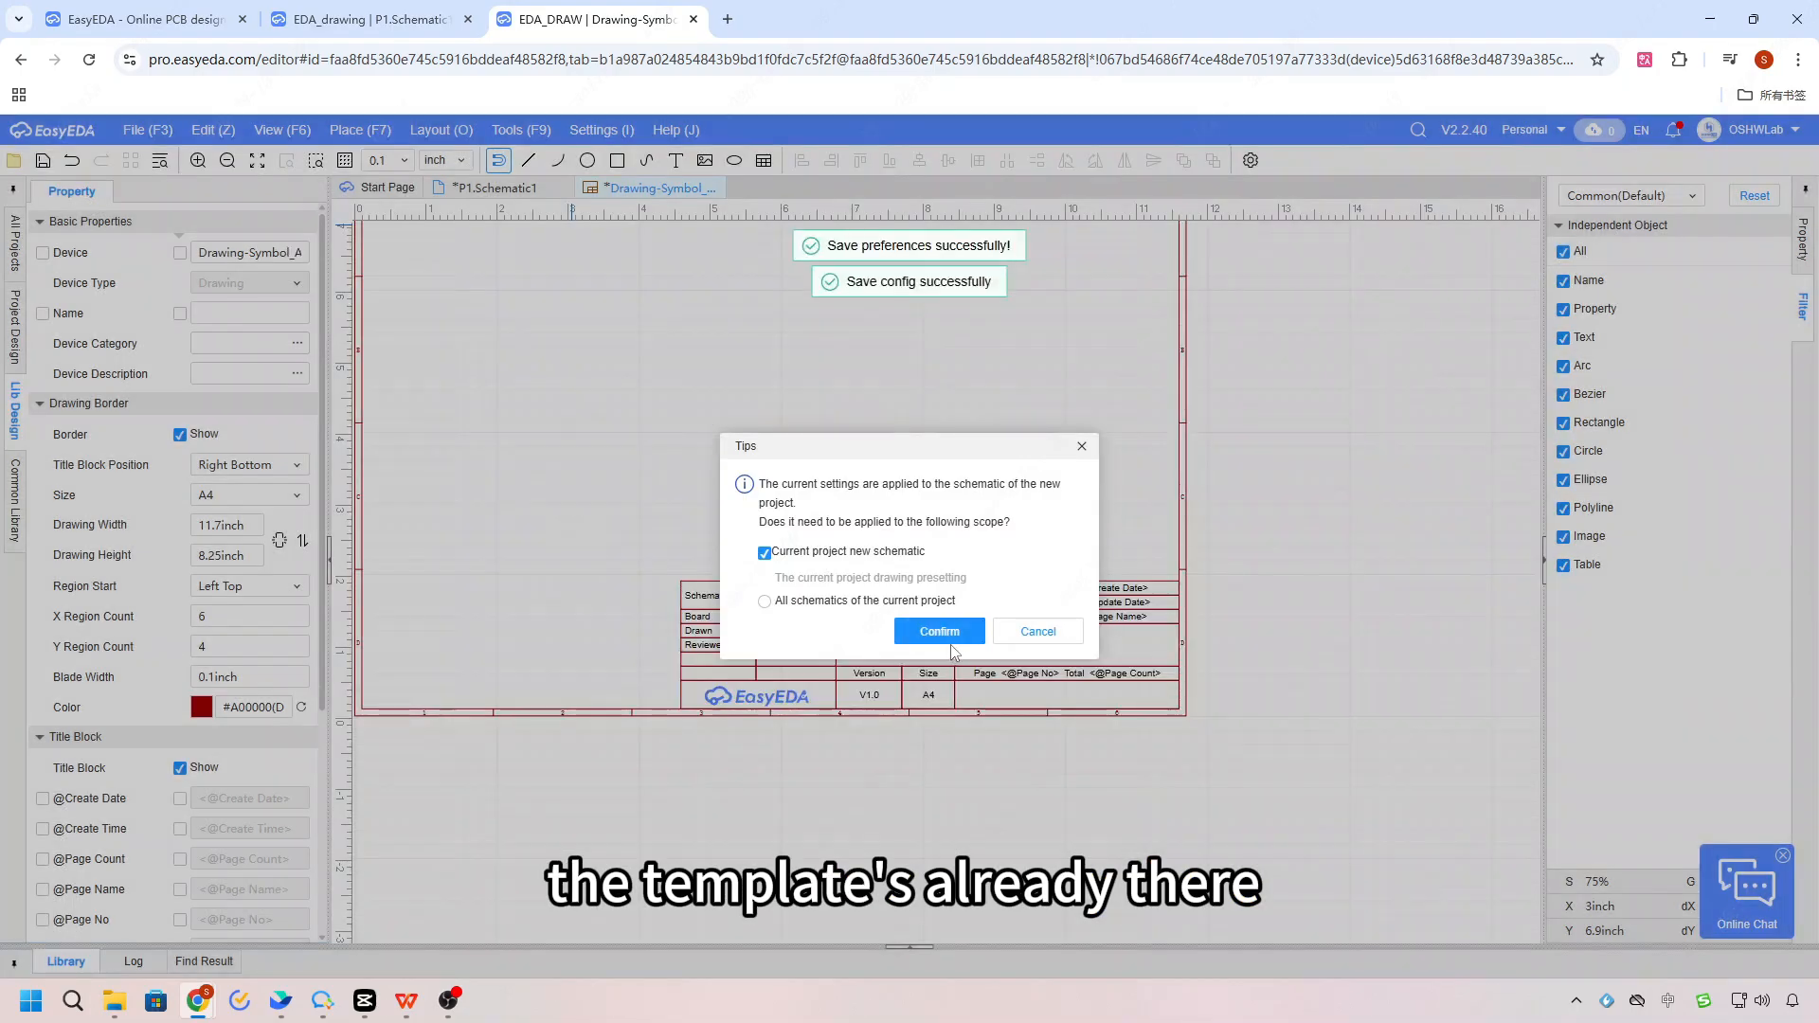
{"action": "left_click", "coordinate": [935, 631]}
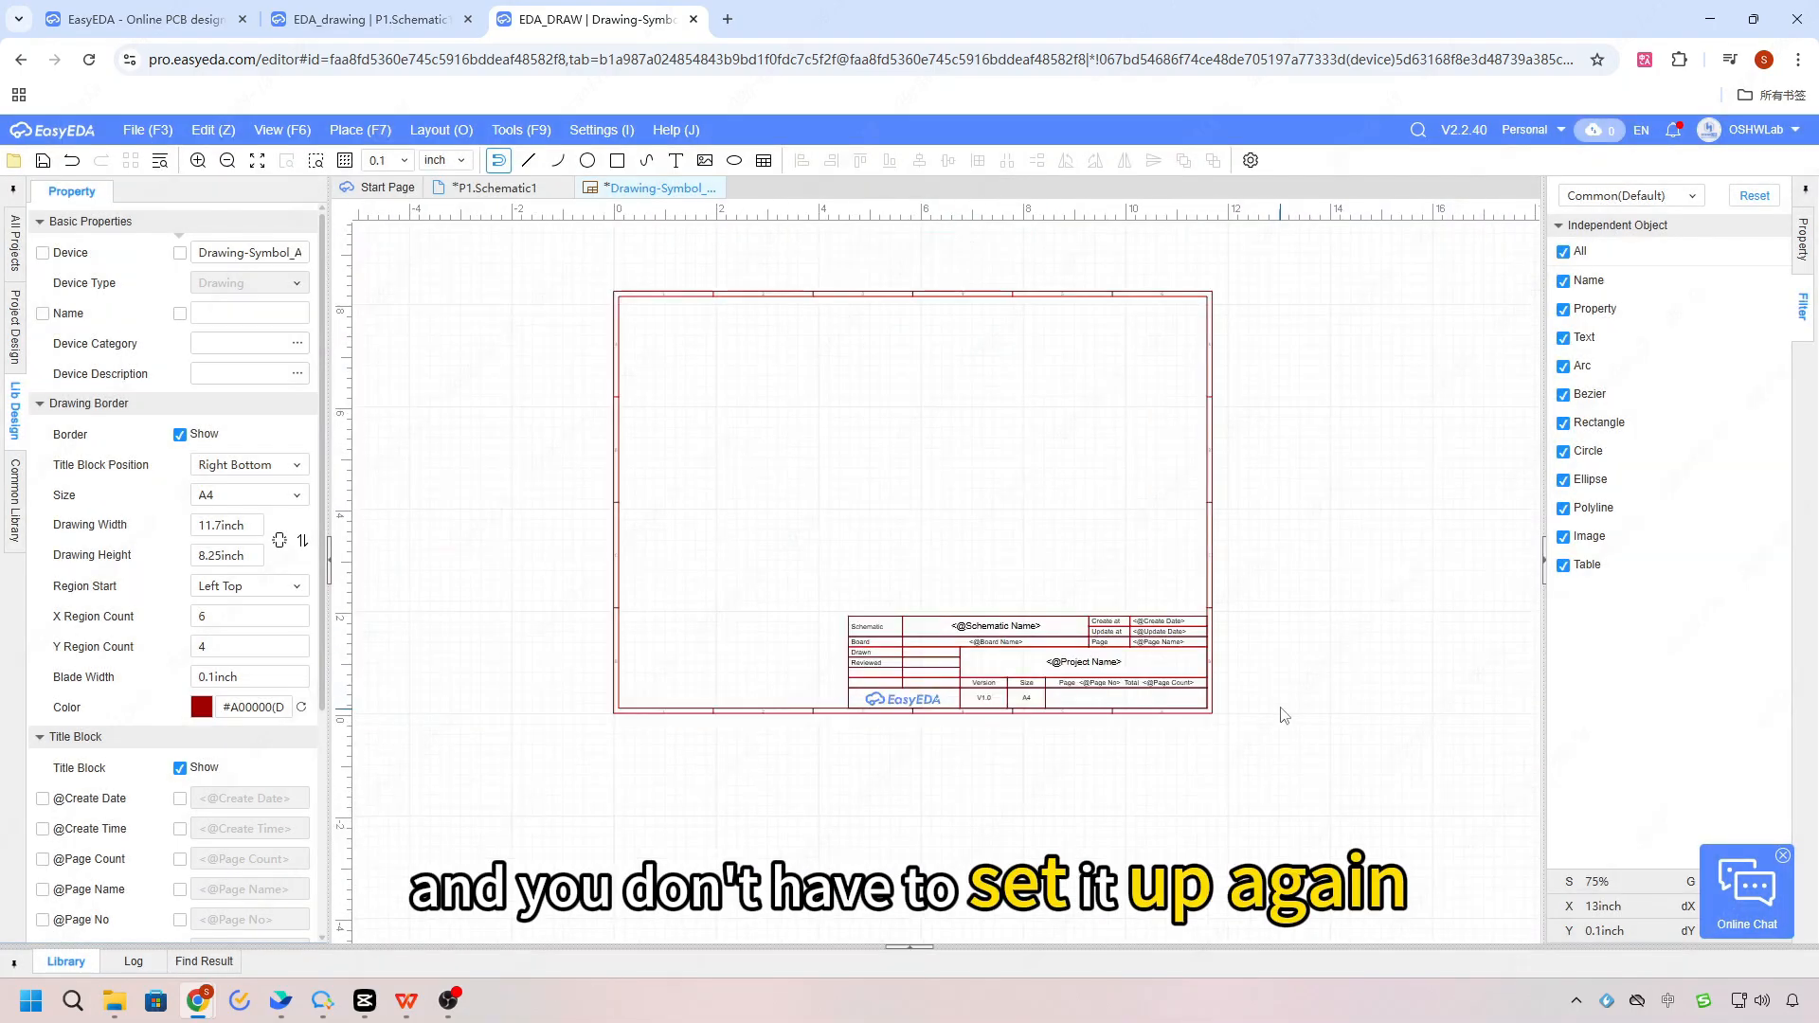
Step: Create a new personal project named EDA_Draw2
{"action": "left_click", "coordinate": [147, 130]}
{"action": "mouse_move", "coordinate": [166, 150]}
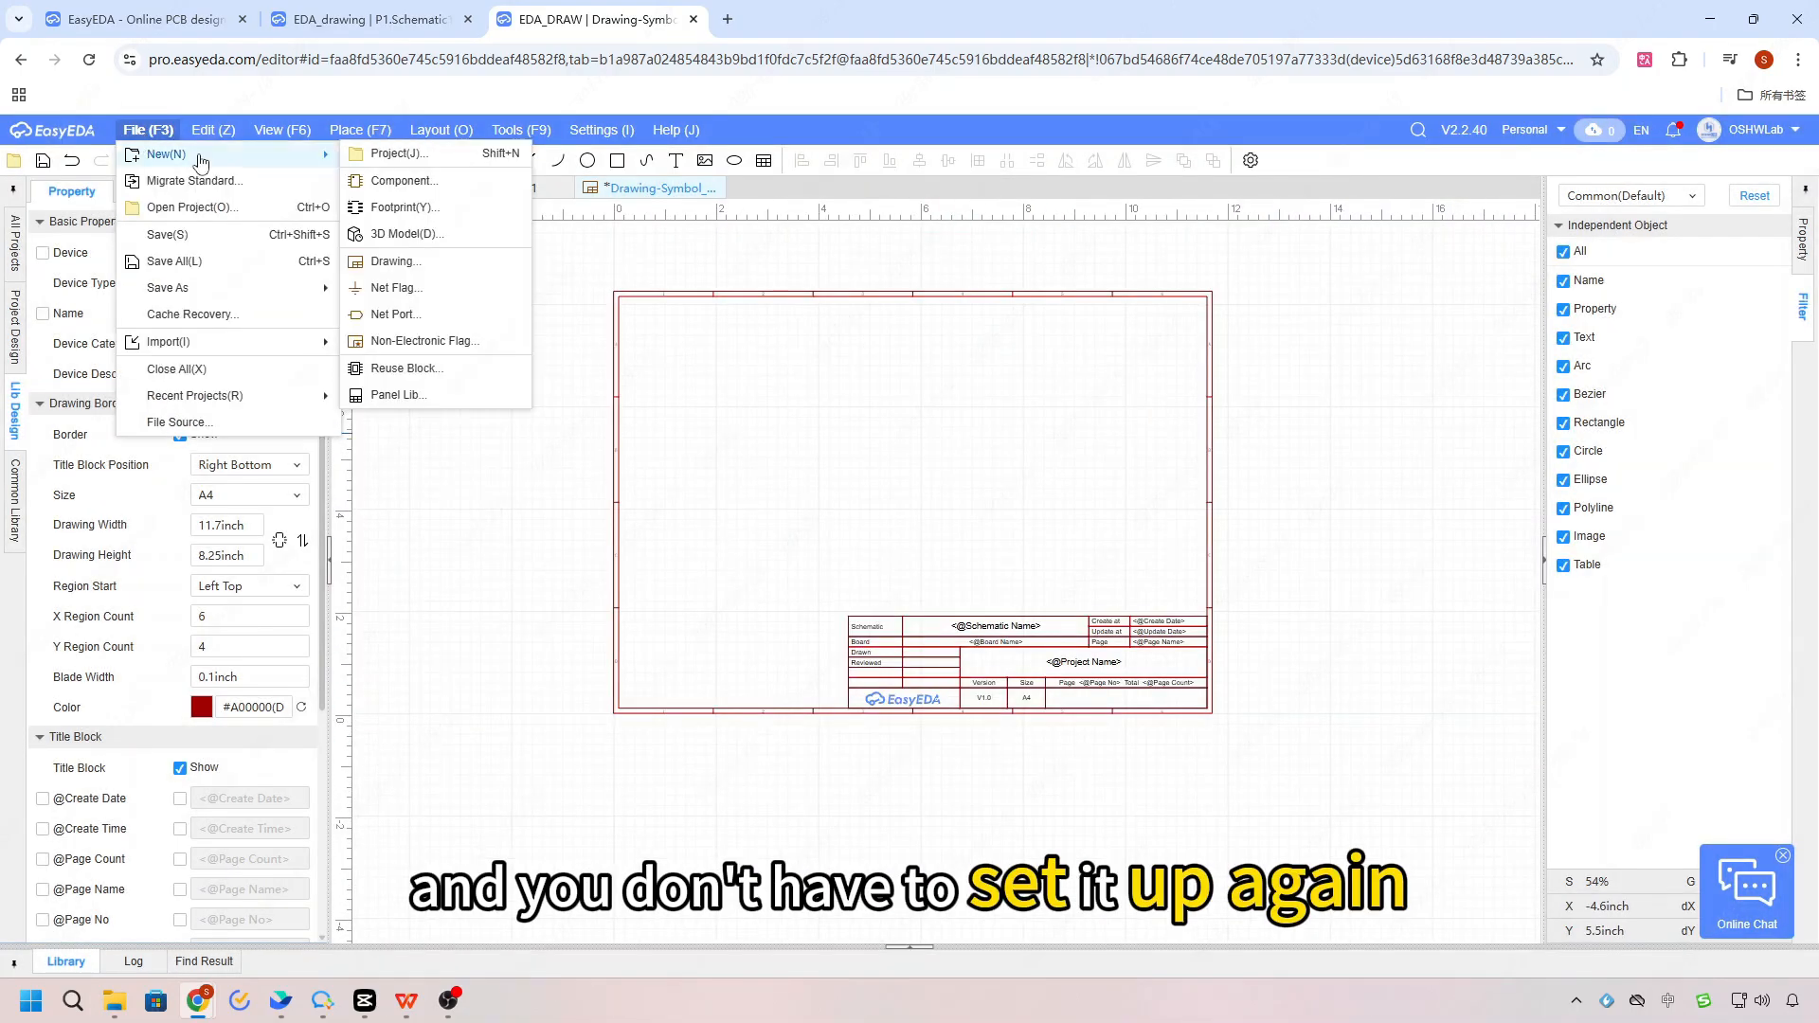
{"action": "left_click", "coordinate": [388, 151]}
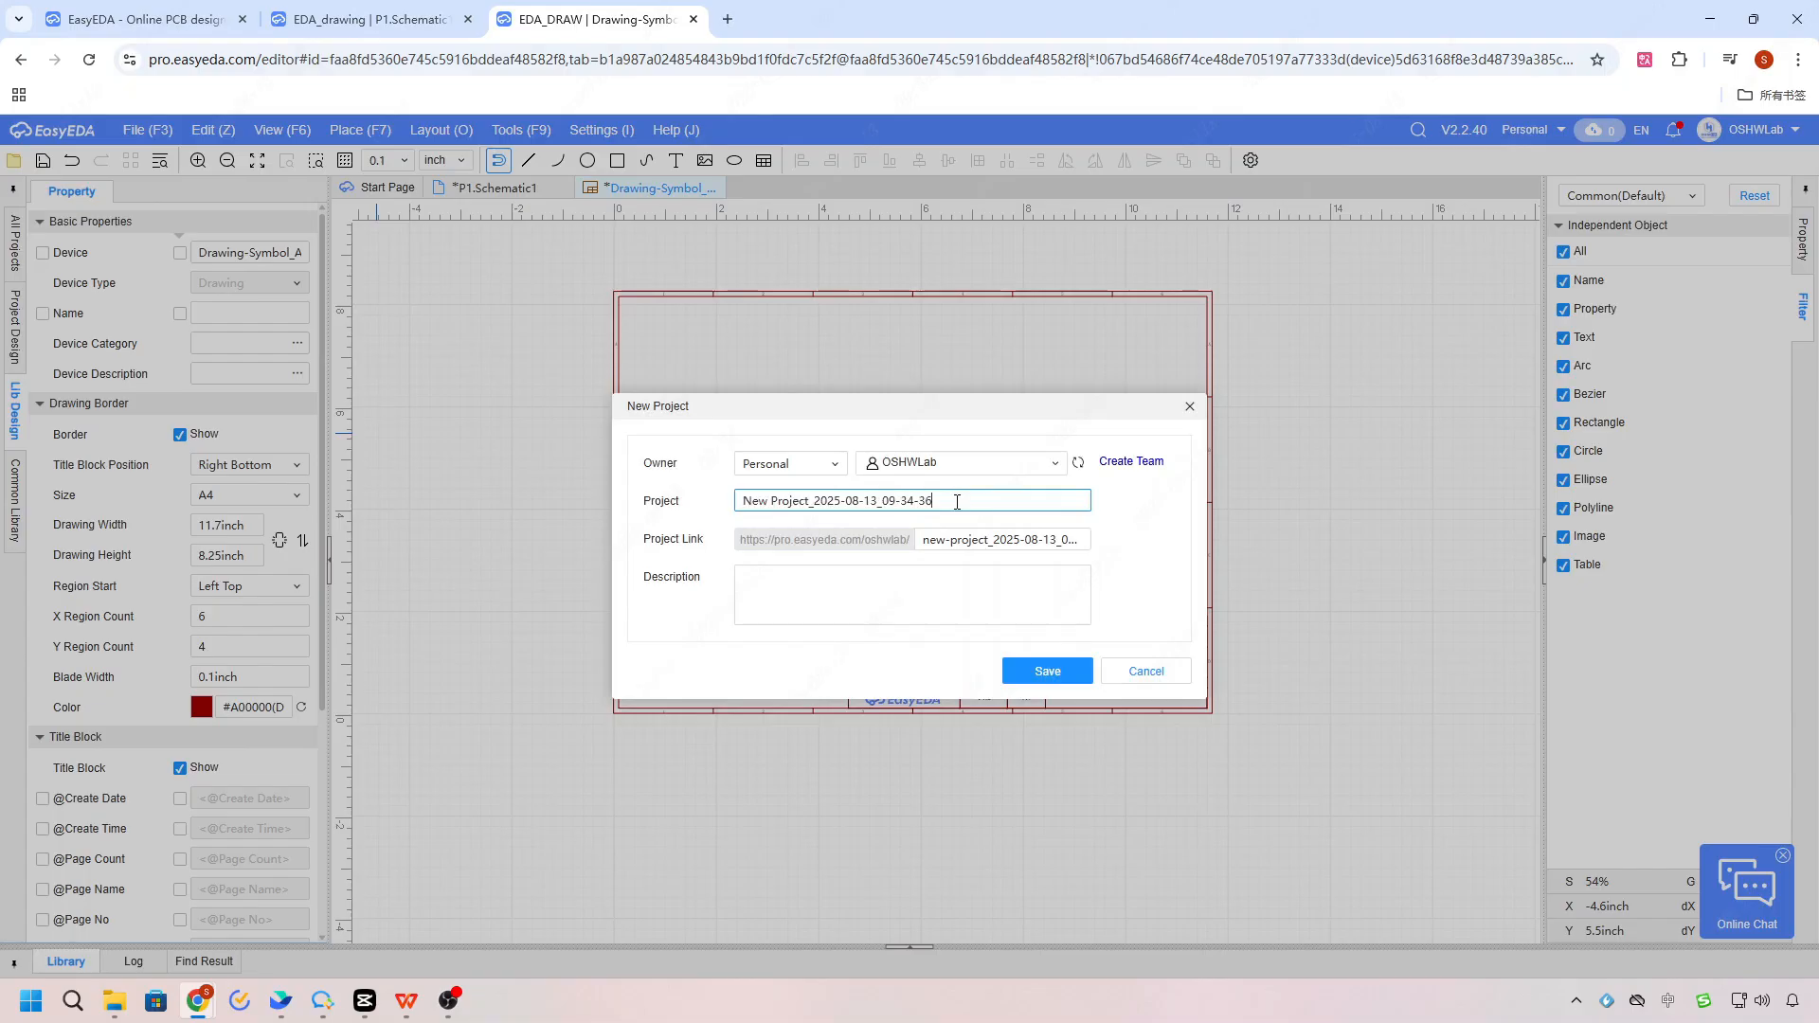
{"action": "left_click_drag", "start_coordinate": [957, 499], "coordinate": [681, 501]}
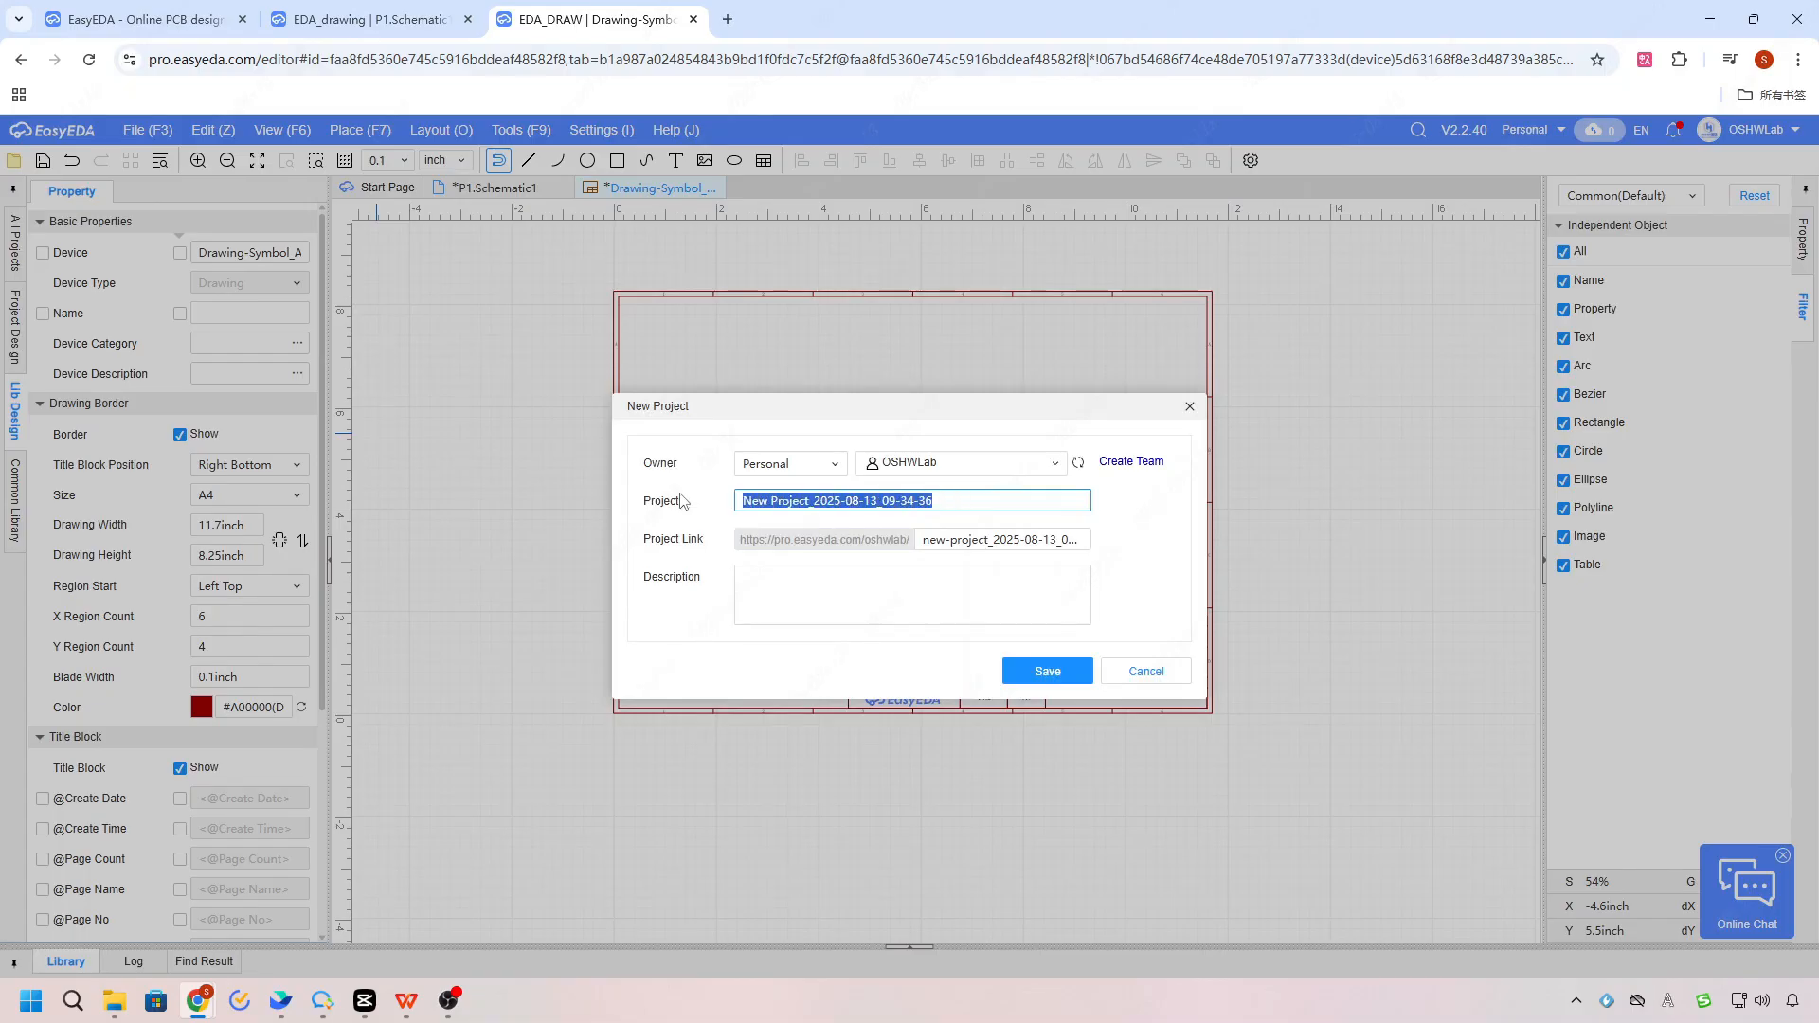
{"action": "type", "text": "EDA_DRA"}
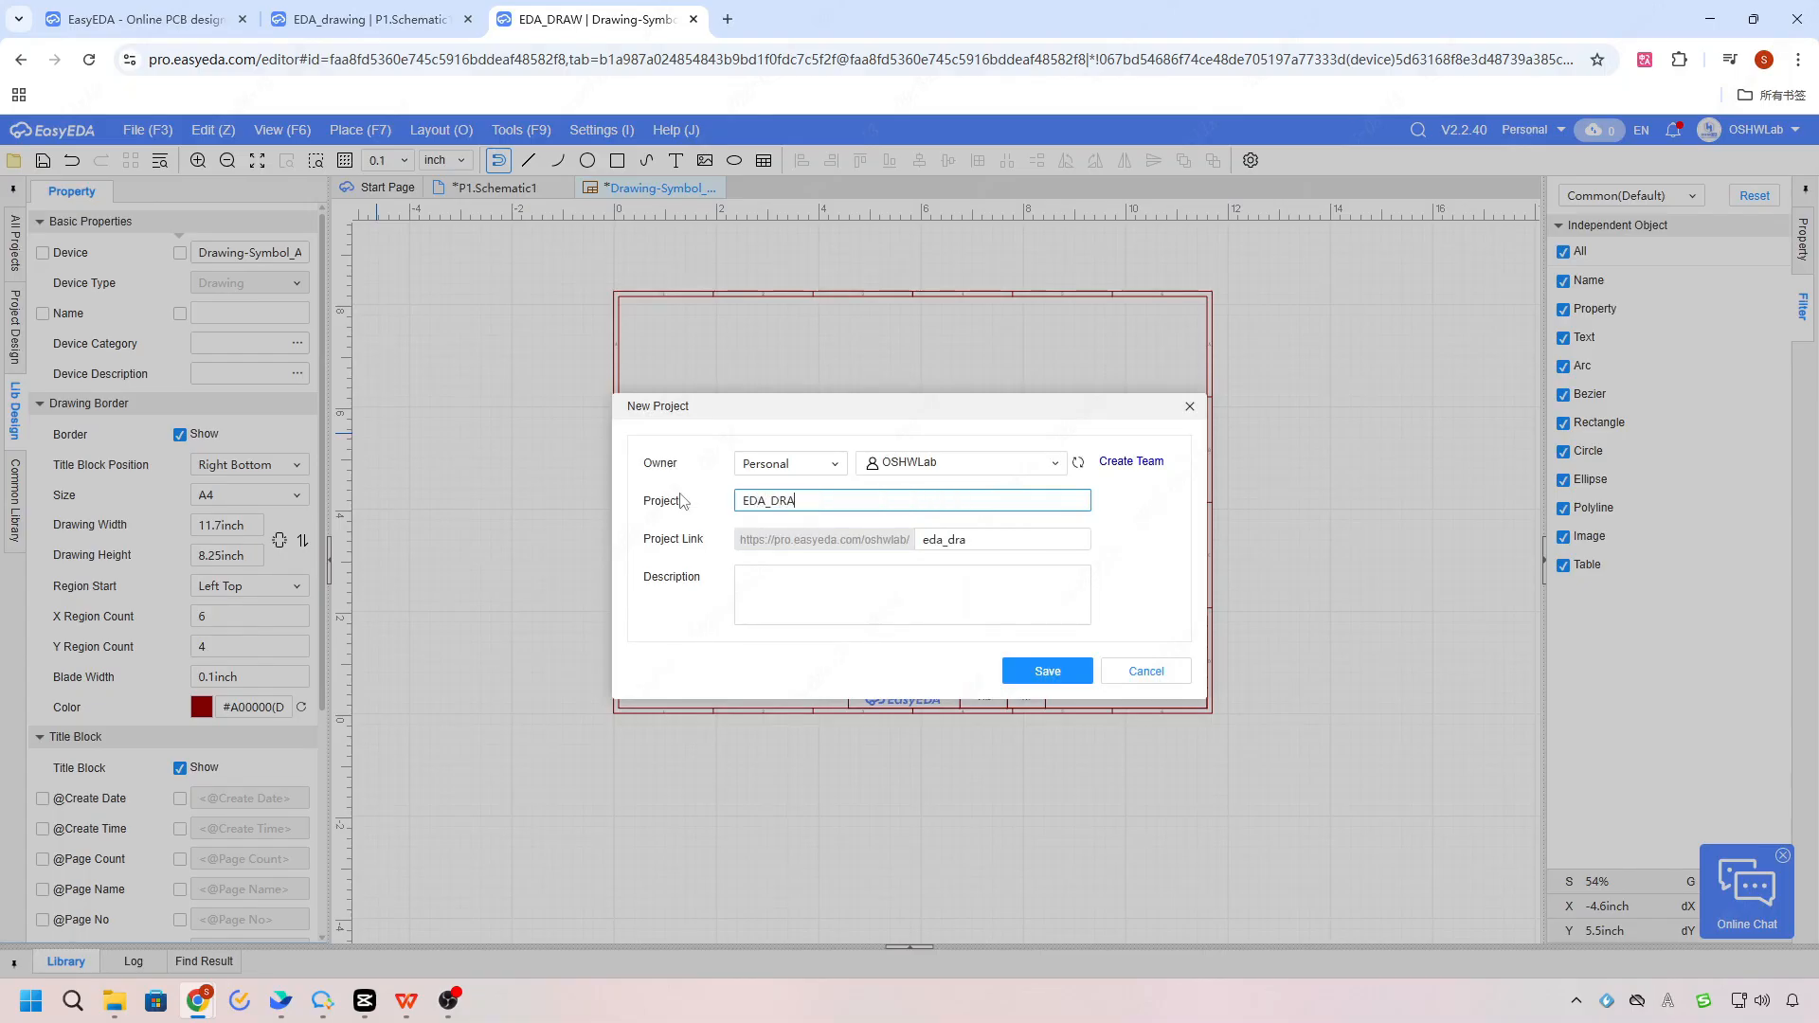
{"action": "key", "text": "BackSpace"}
{"action": "key", "text": "BackSpace"}
{"action": "key", "text": "Caps_Lock"}
{"action": "type", "text": "raw2"}
{"action": "left_click", "coordinate": [1065, 668]}
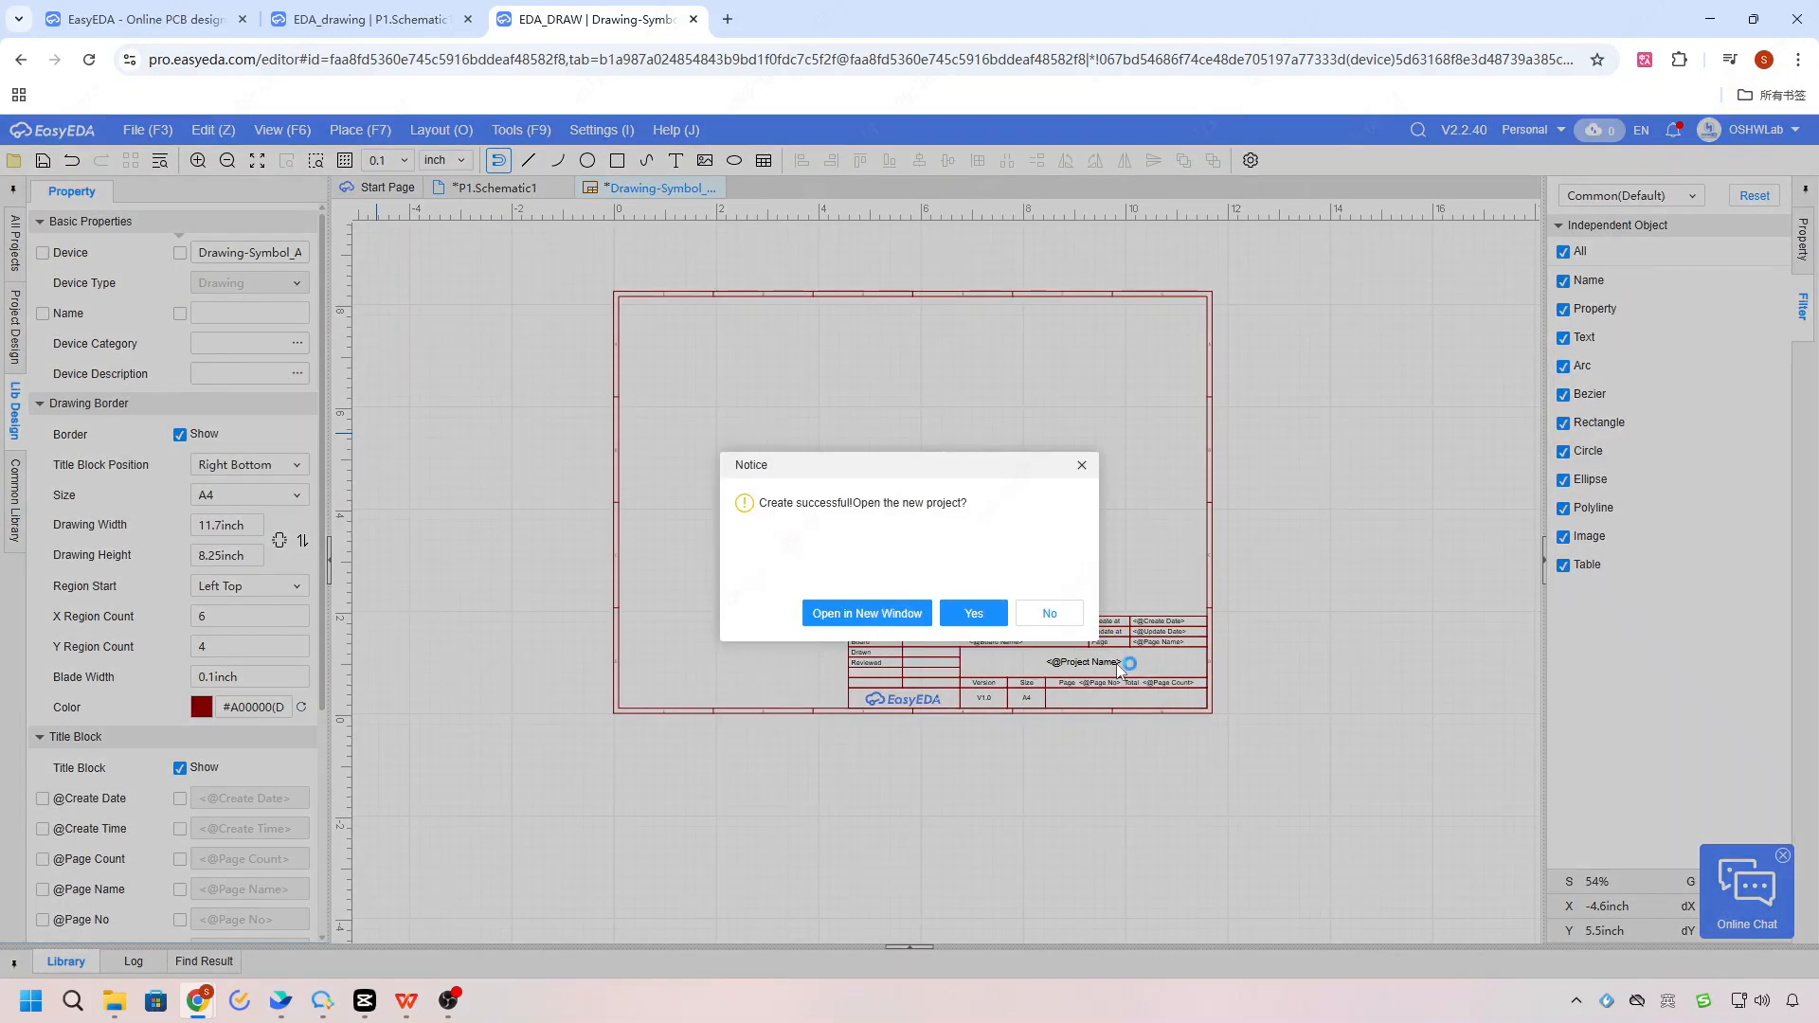
Step: Open the new project in a new window and open page P1 of Schematic1 to check its title block
{"action": "left_click", "coordinate": [895, 611]}
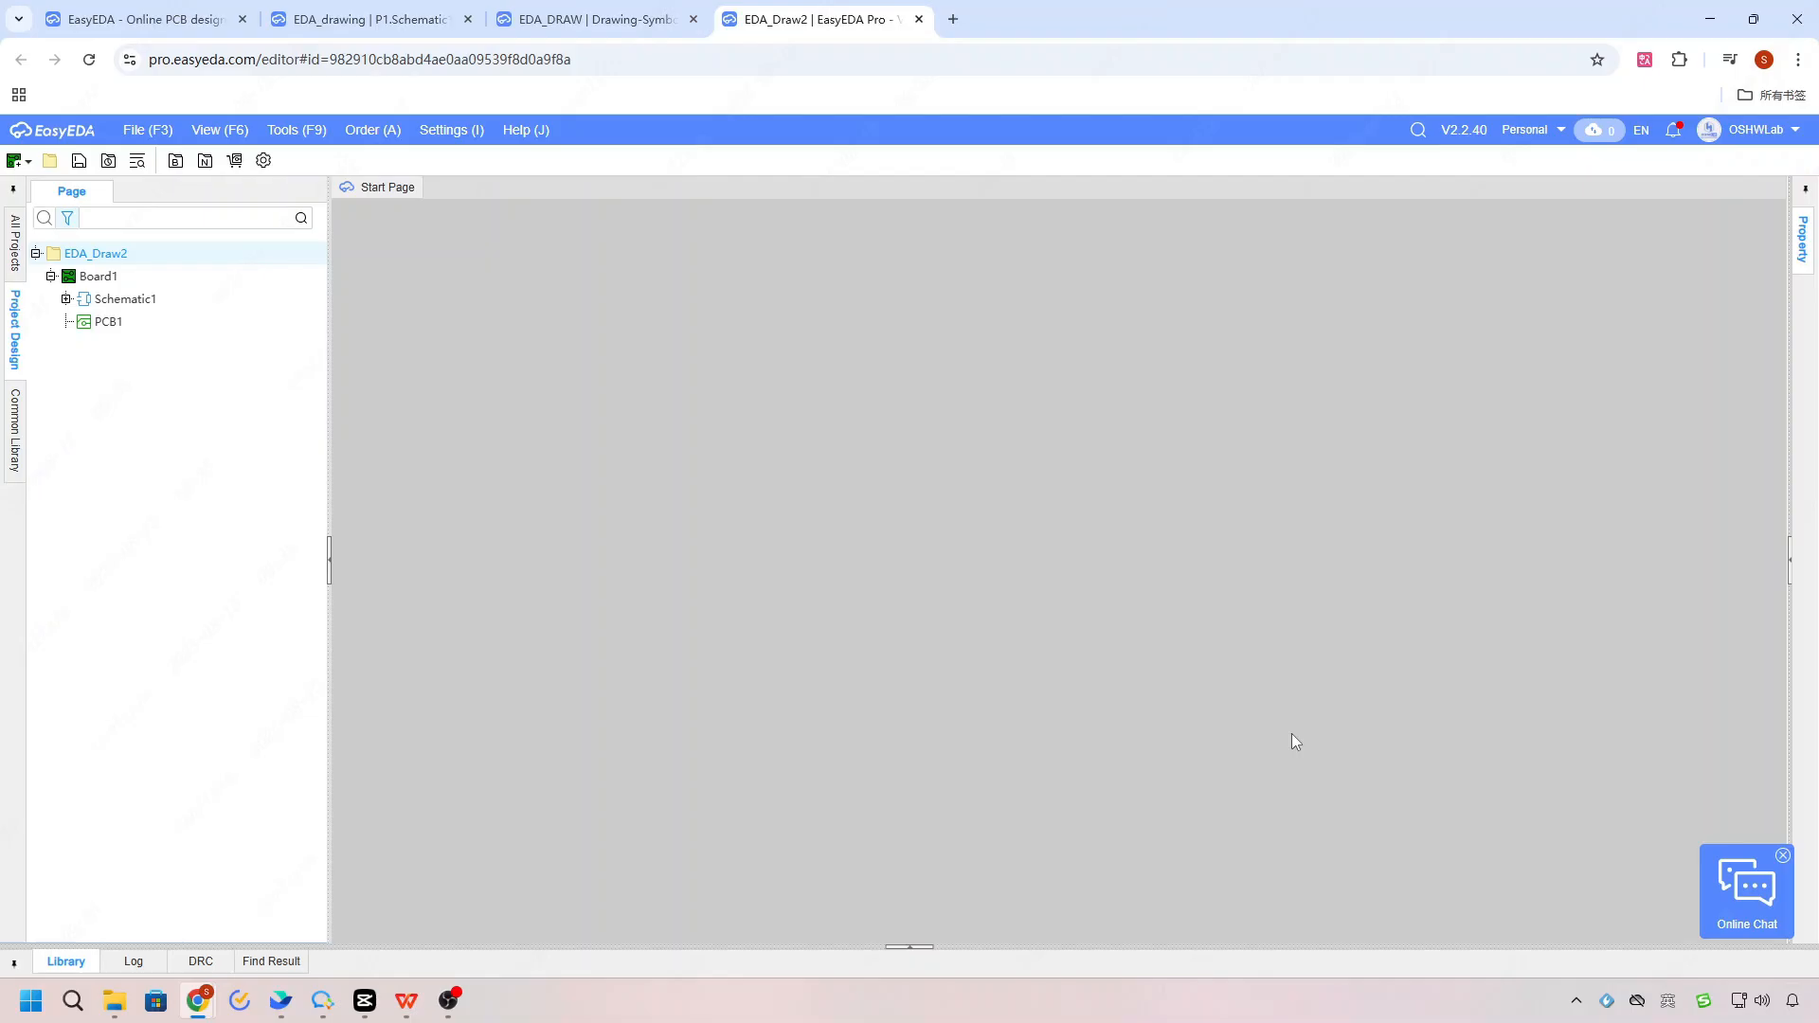
{"action": "left_click", "coordinate": [65, 299]}
{"action": "double_click", "coordinate": [119, 321]}
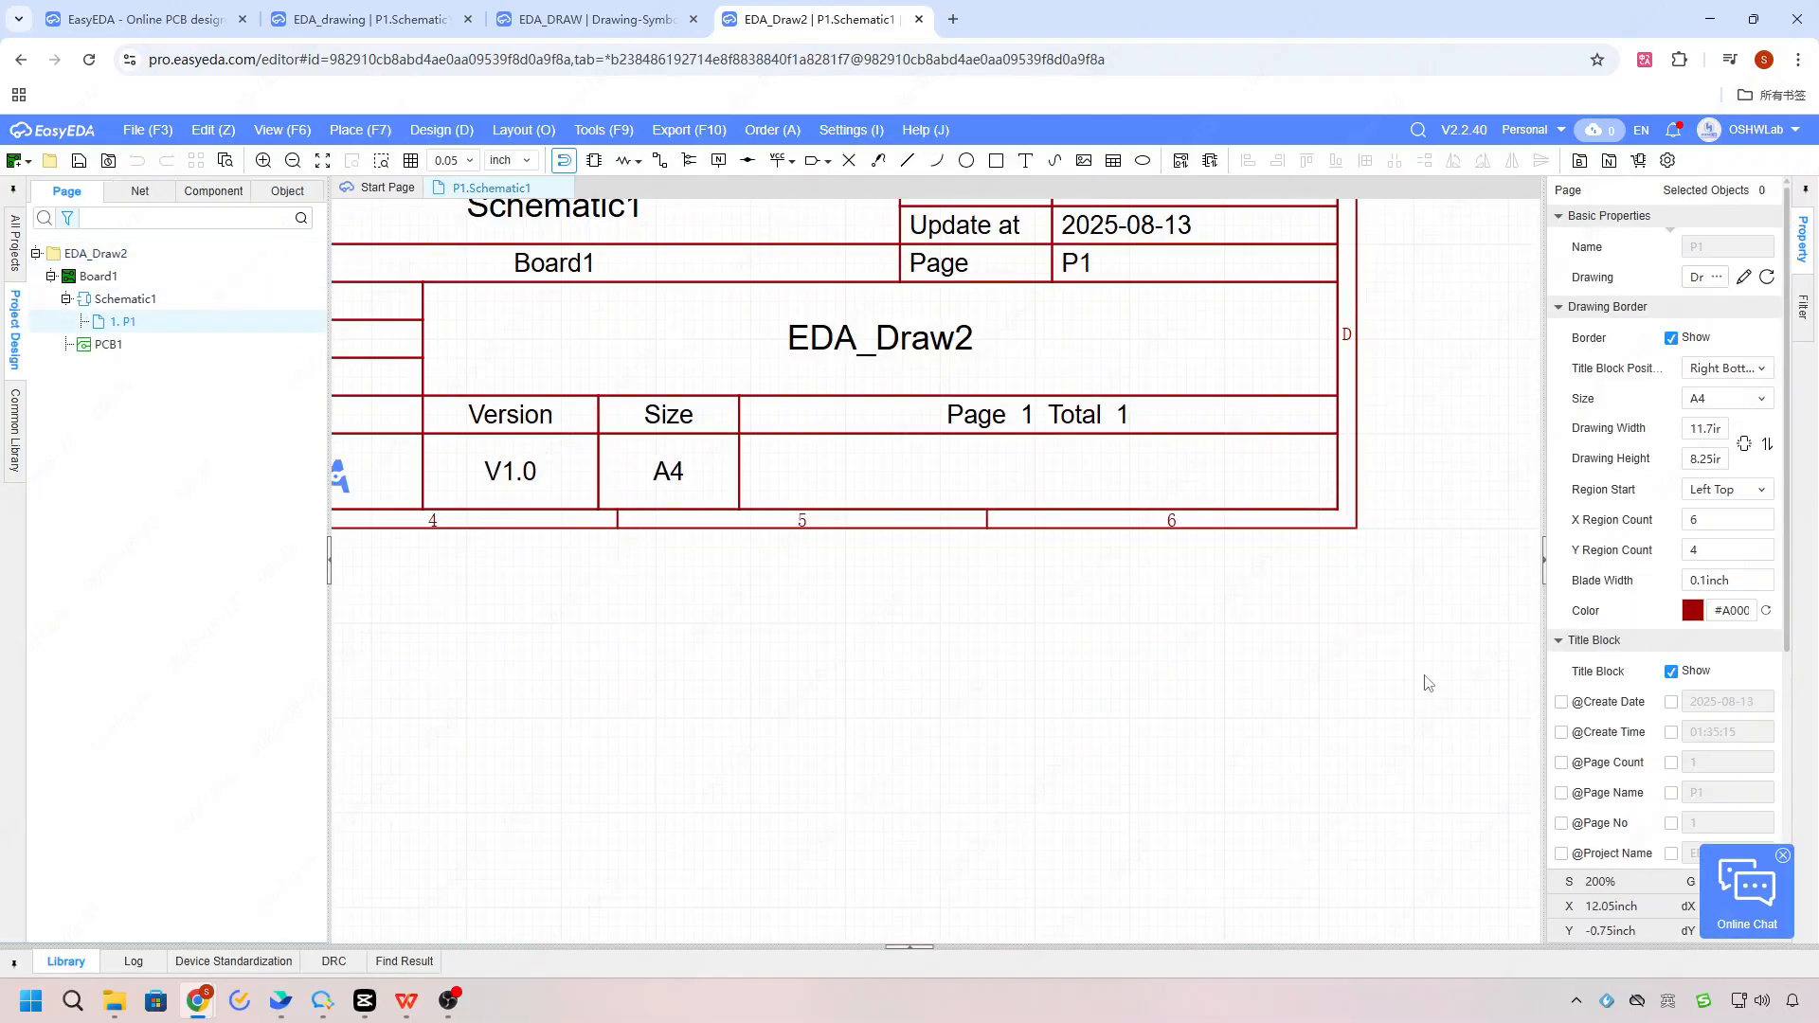
{"action": "scroll", "coordinate": [1427, 682], "scroll_direction": "down", "scroll_amount": 2}
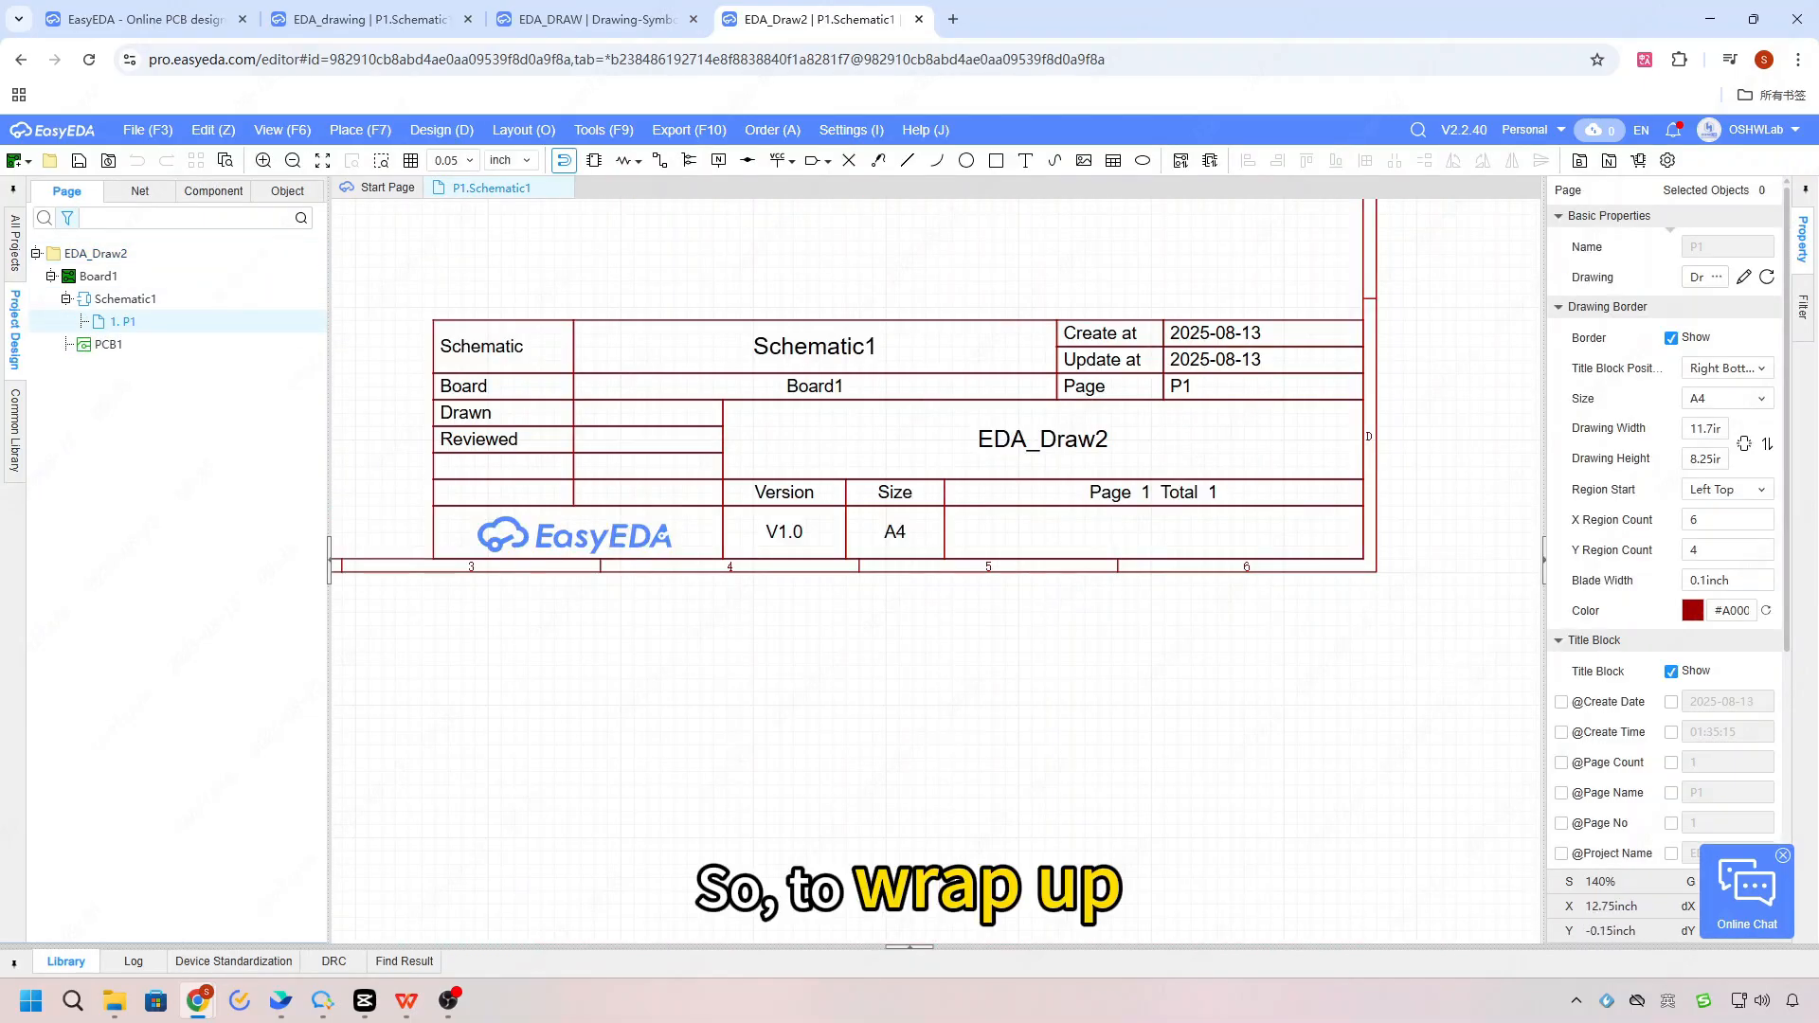